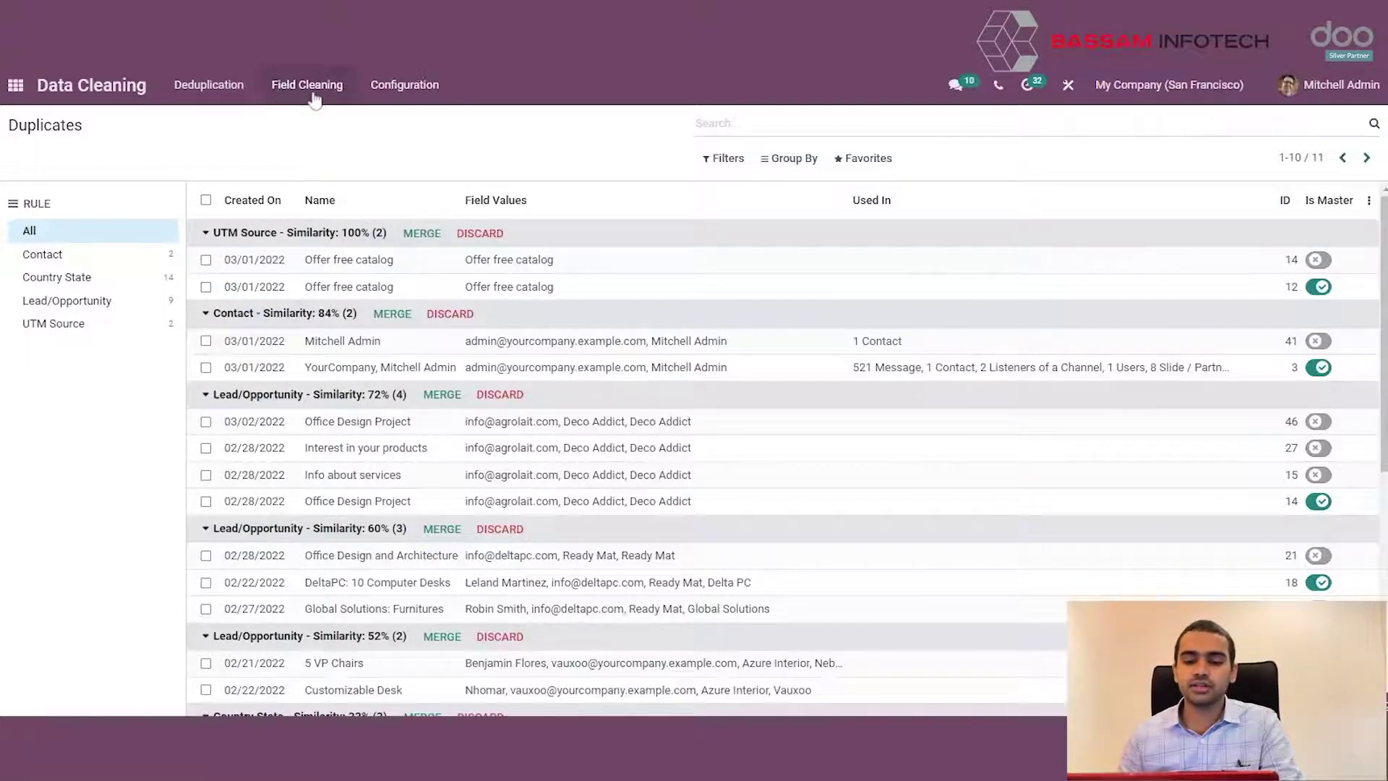
Step: Open the Contact field cleaning rule, with trim-space rules for Name, Email, ID and phone-format rules
click(313, 87)
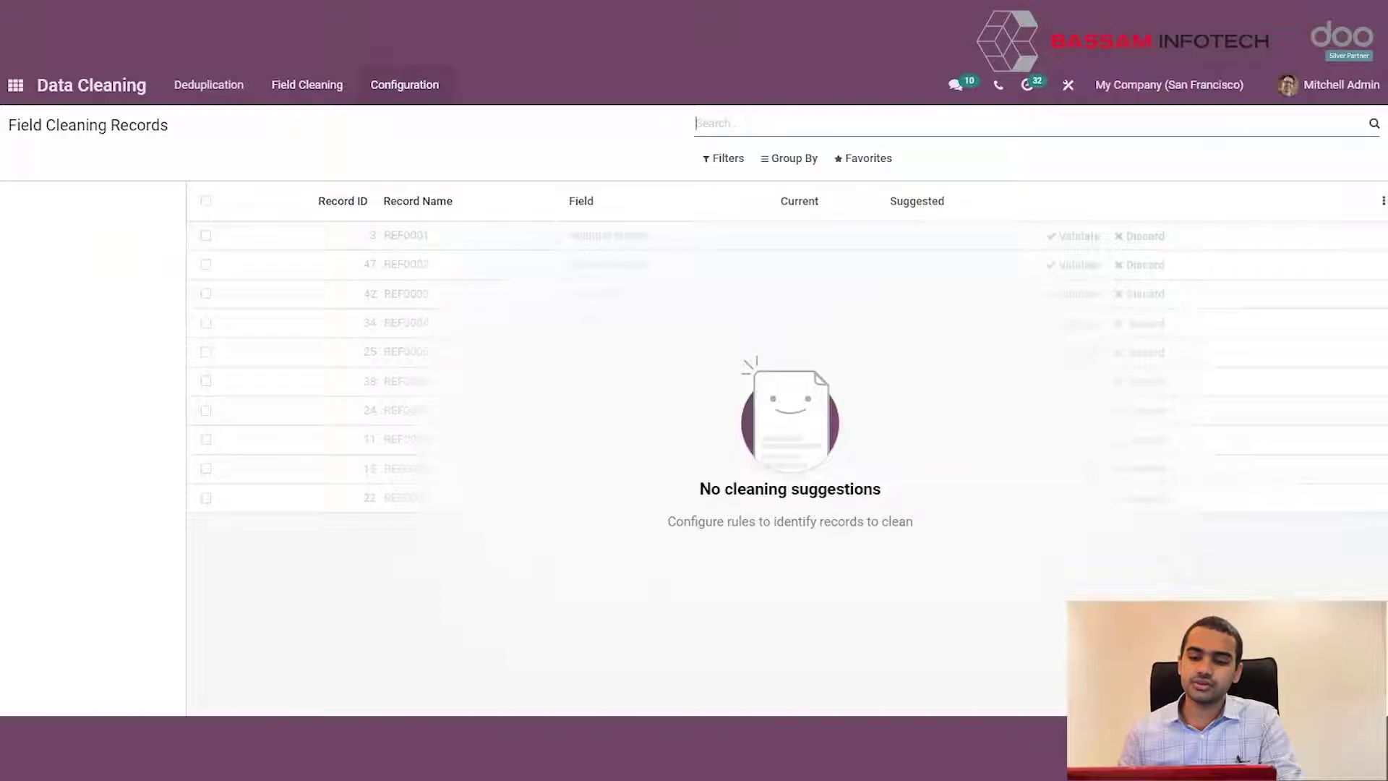
click(395, 94)
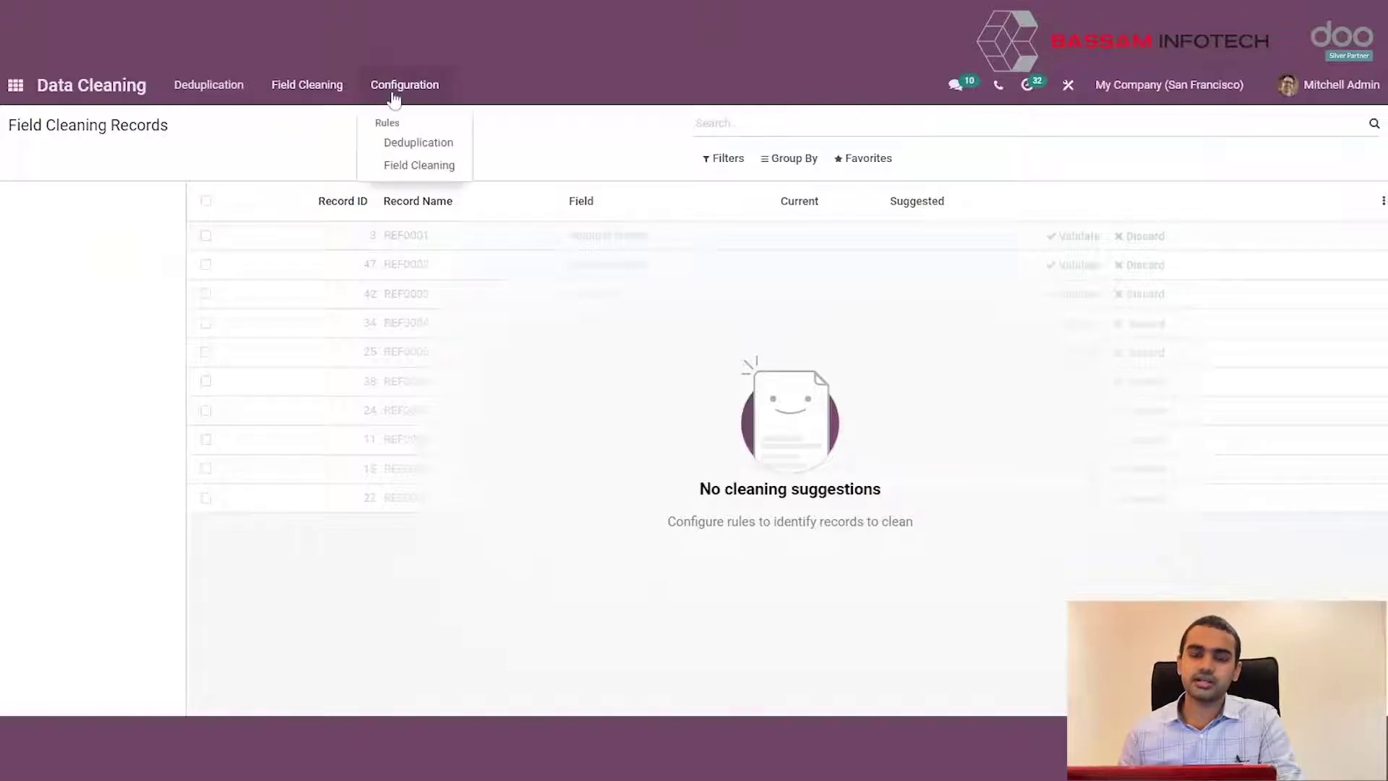
click(400, 168)
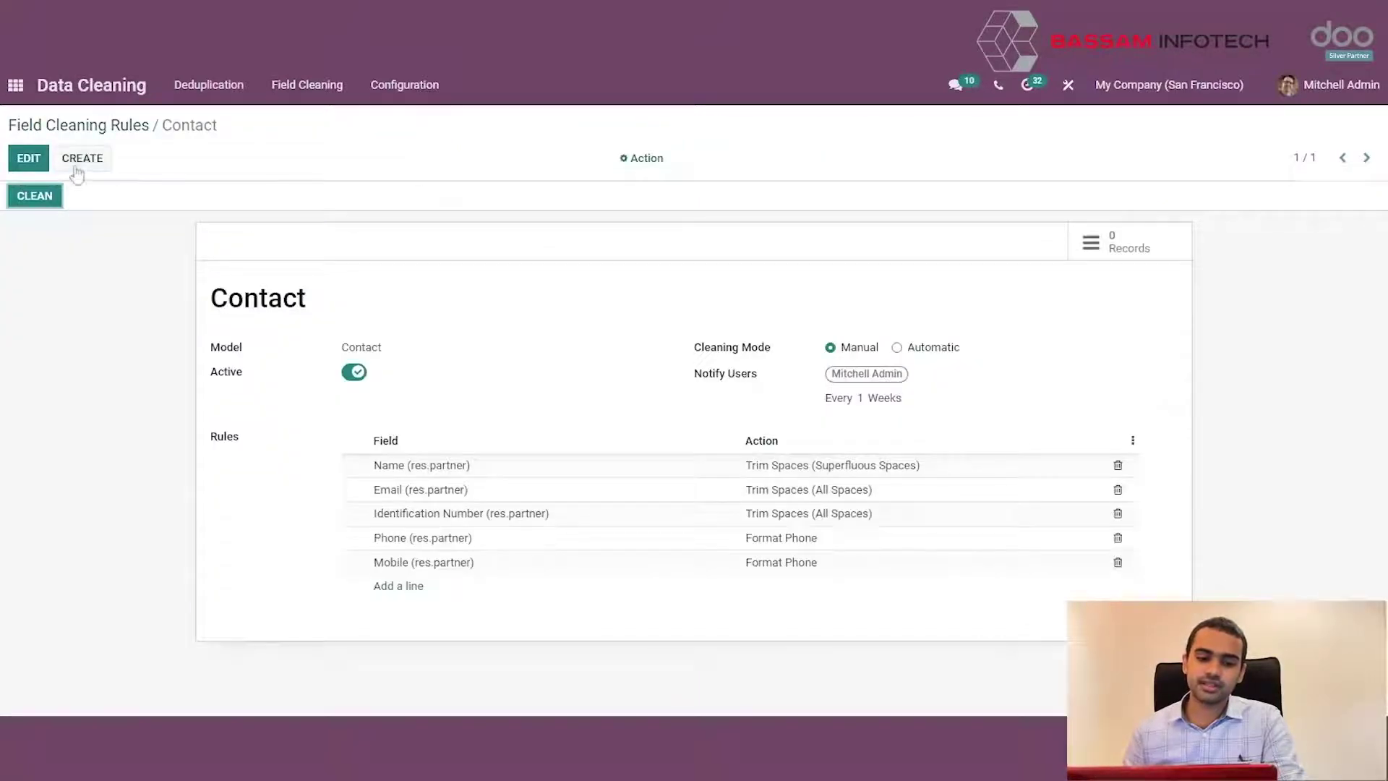
Step: Put the Contact cleaning rule in edit mode, select its title, and check the Model options unchanged
click(29, 161)
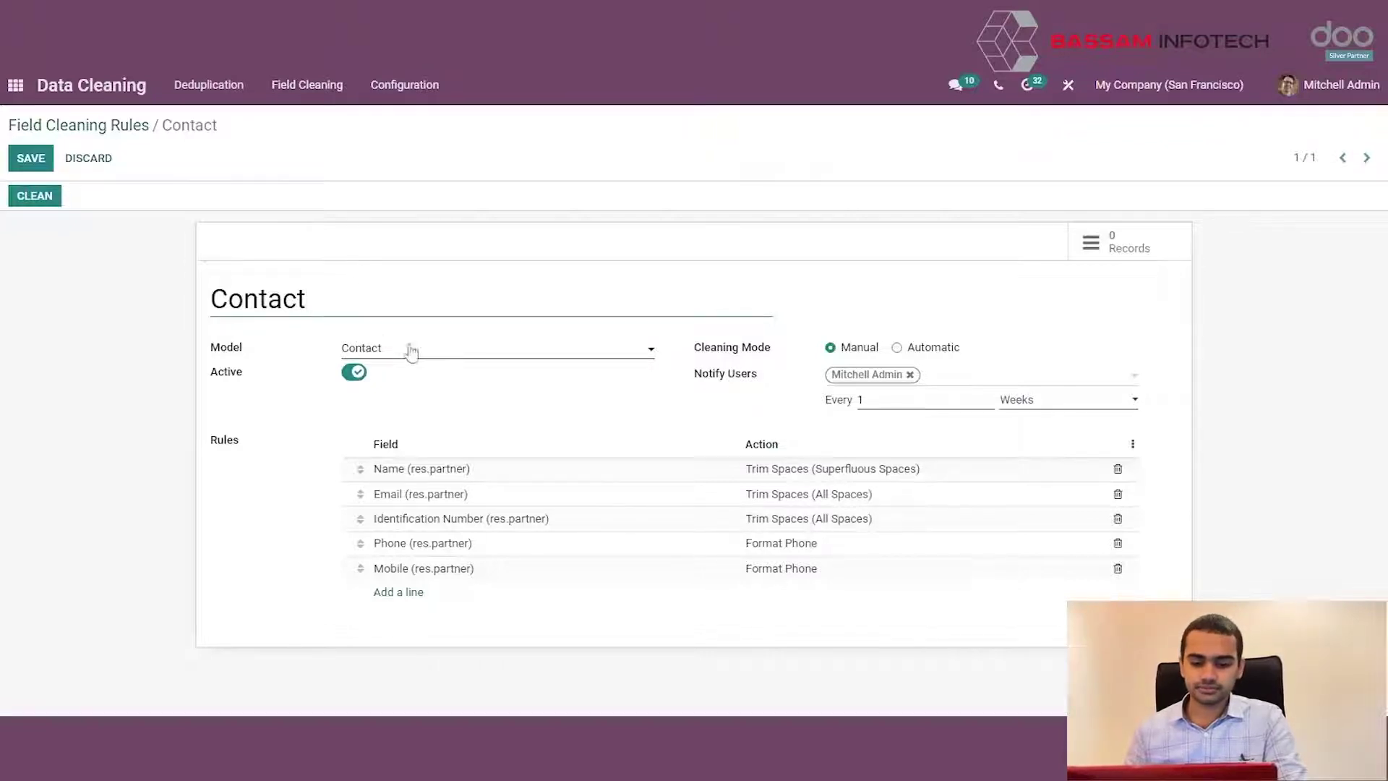
drag(309, 300, 194, 304)
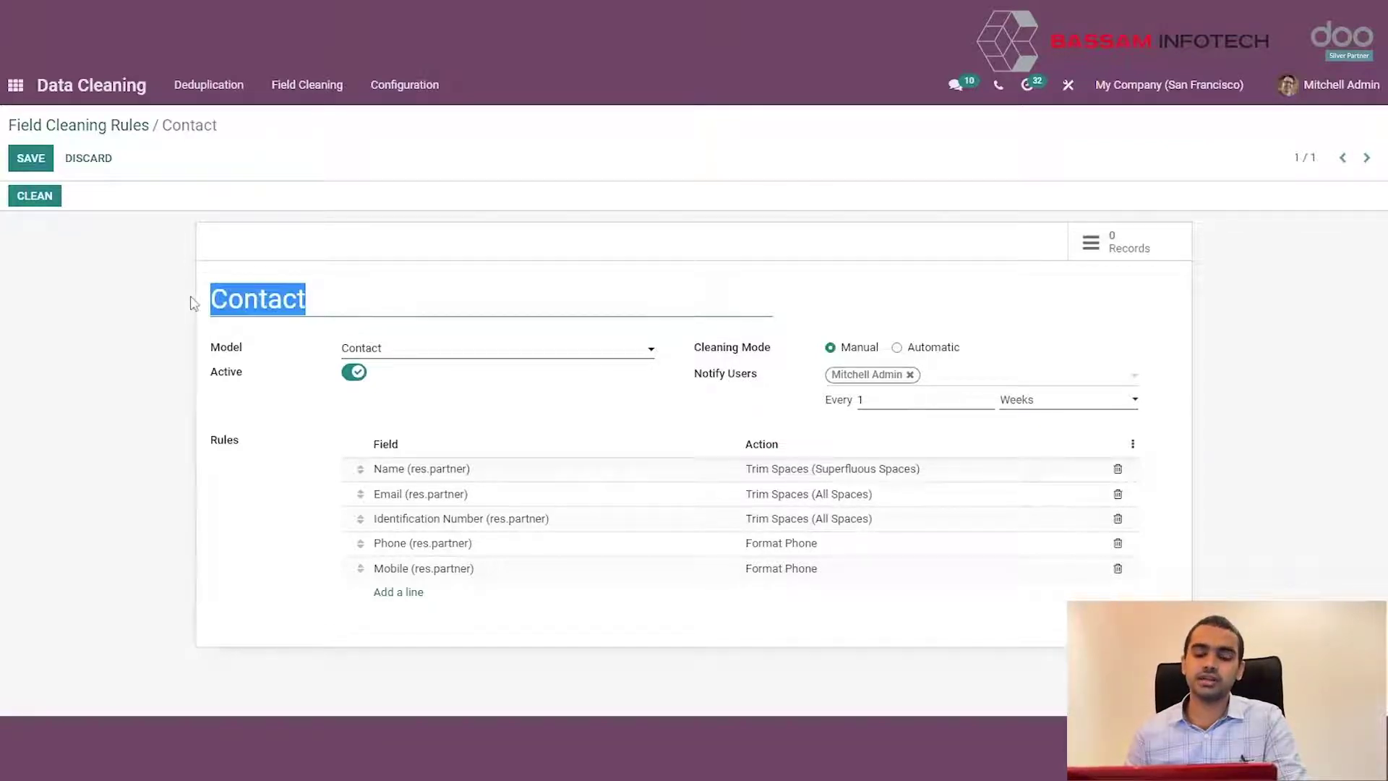
click(448, 350)
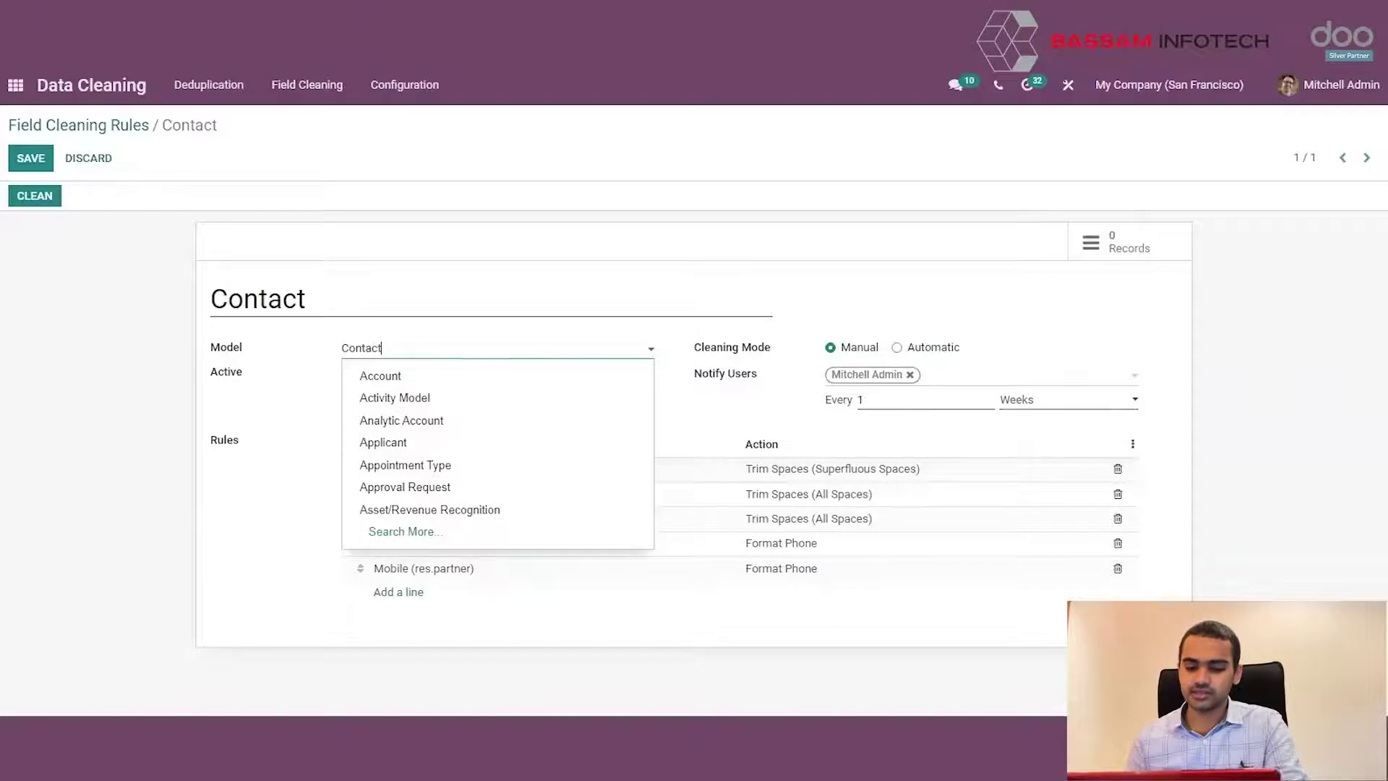
click(311, 425)
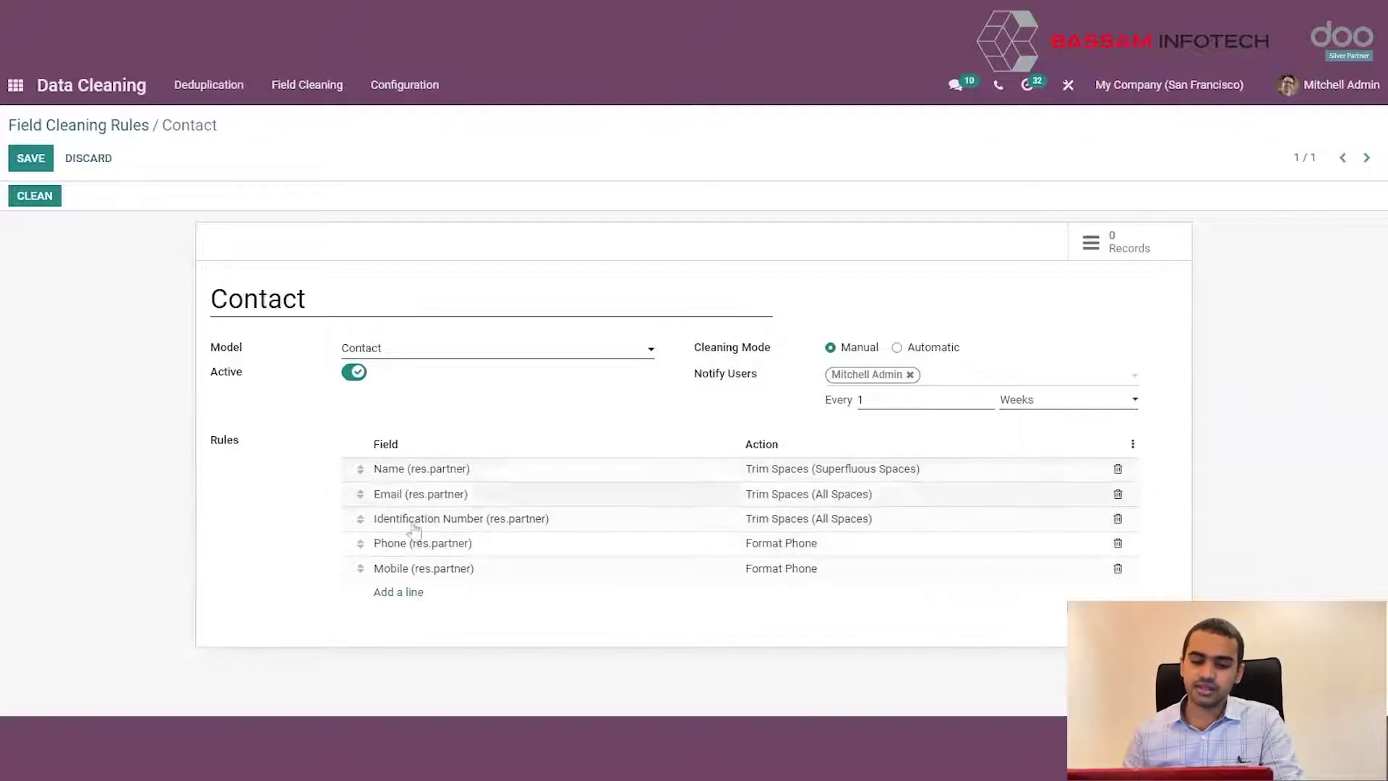
Step: Start a new field rule on Contact, browsing the Field To Clean list without picking one
click(395, 593)
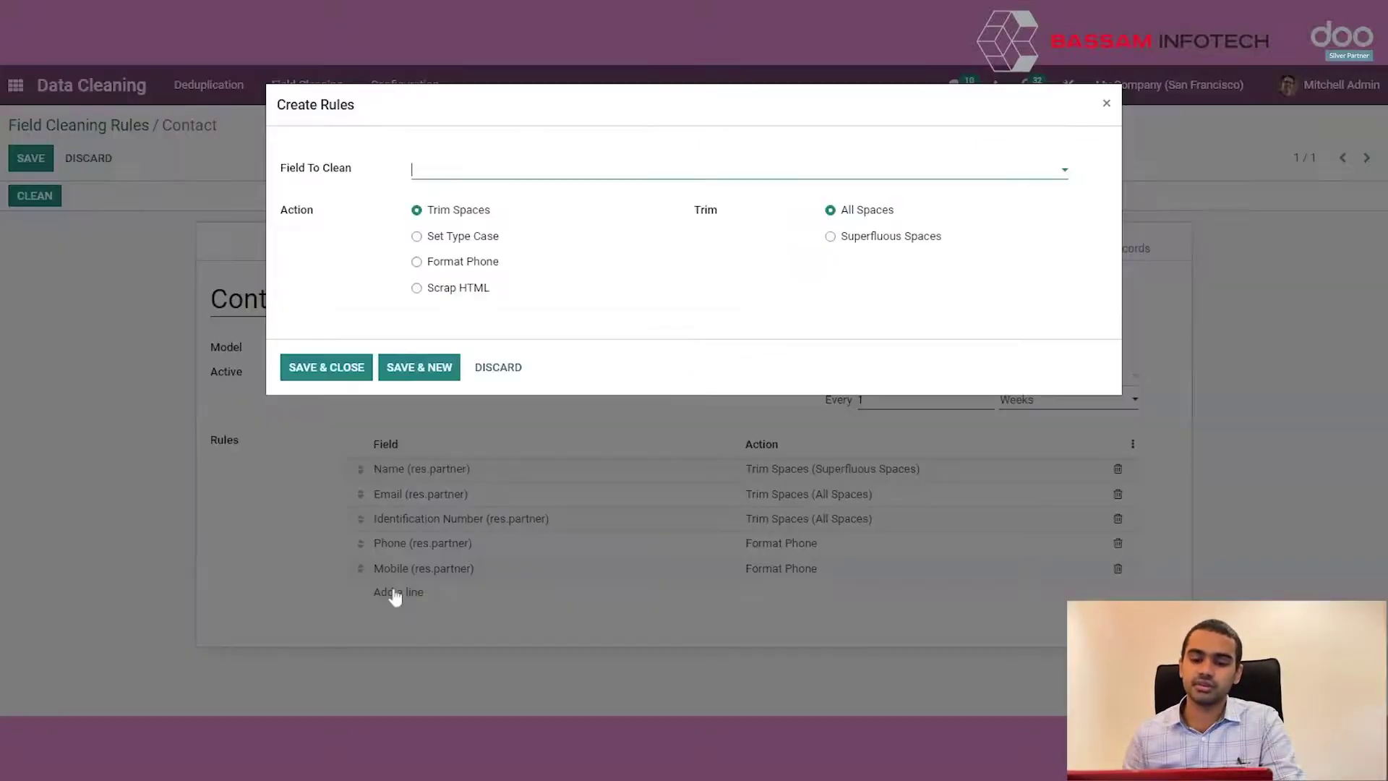
click(455, 173)
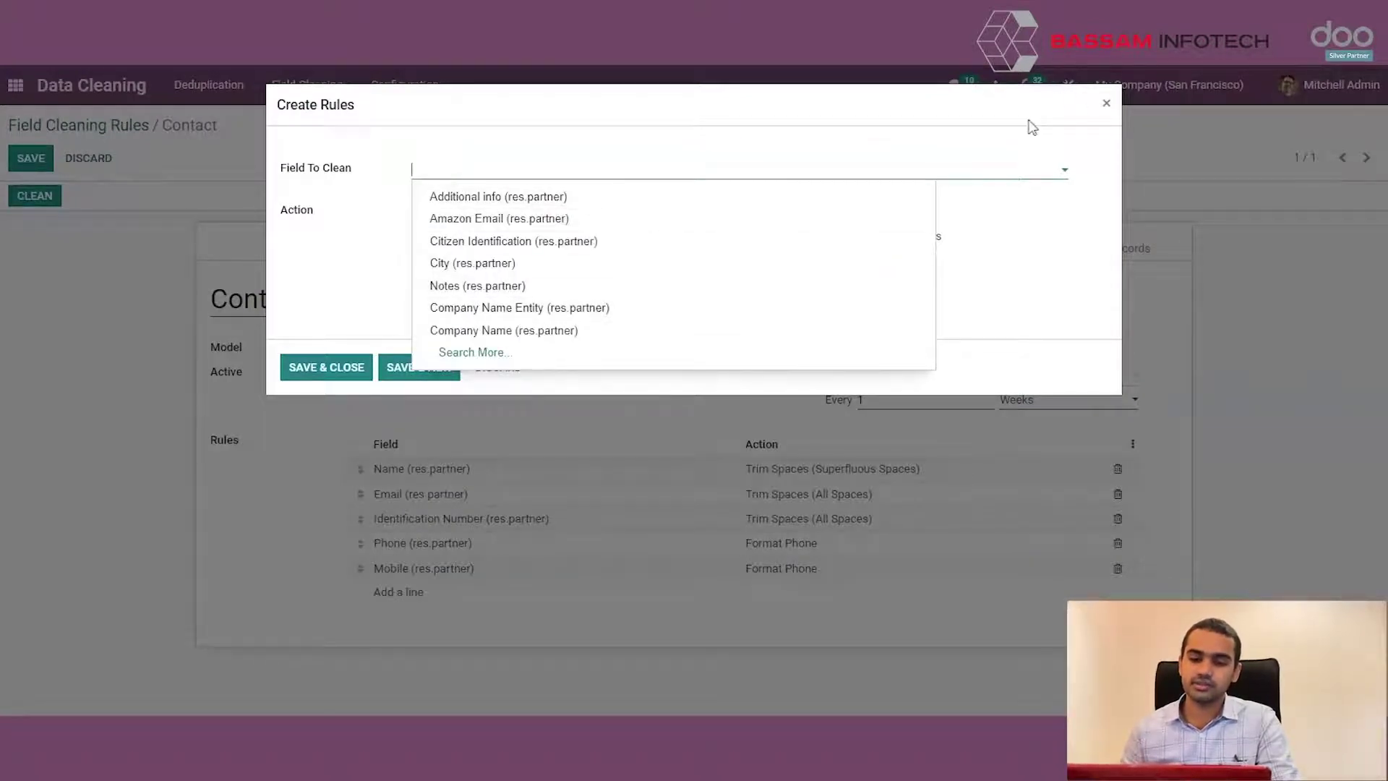
click(1030, 124)
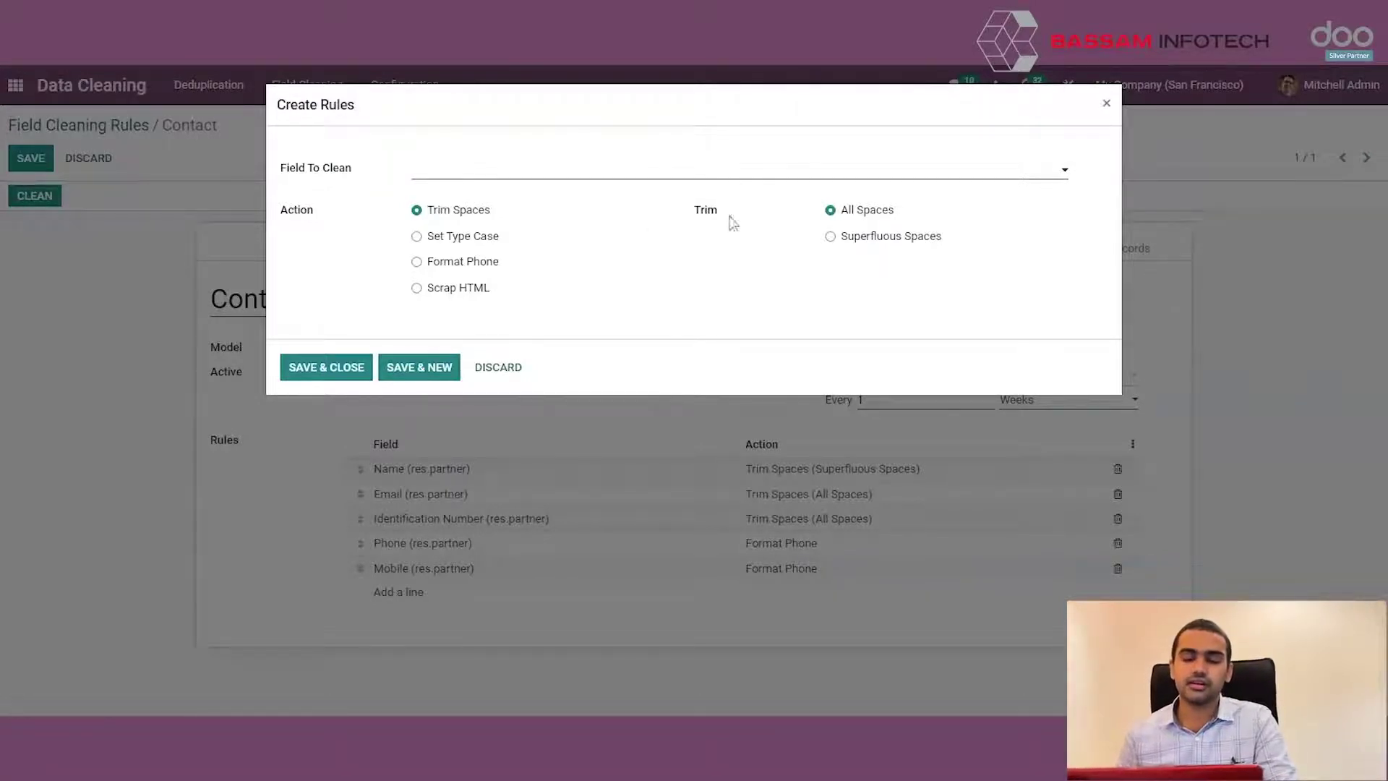
Step: Compare the Set Type Case options (First Letters, All Uppercase, All Lowercase), then choose Format Phone
click(475, 236)
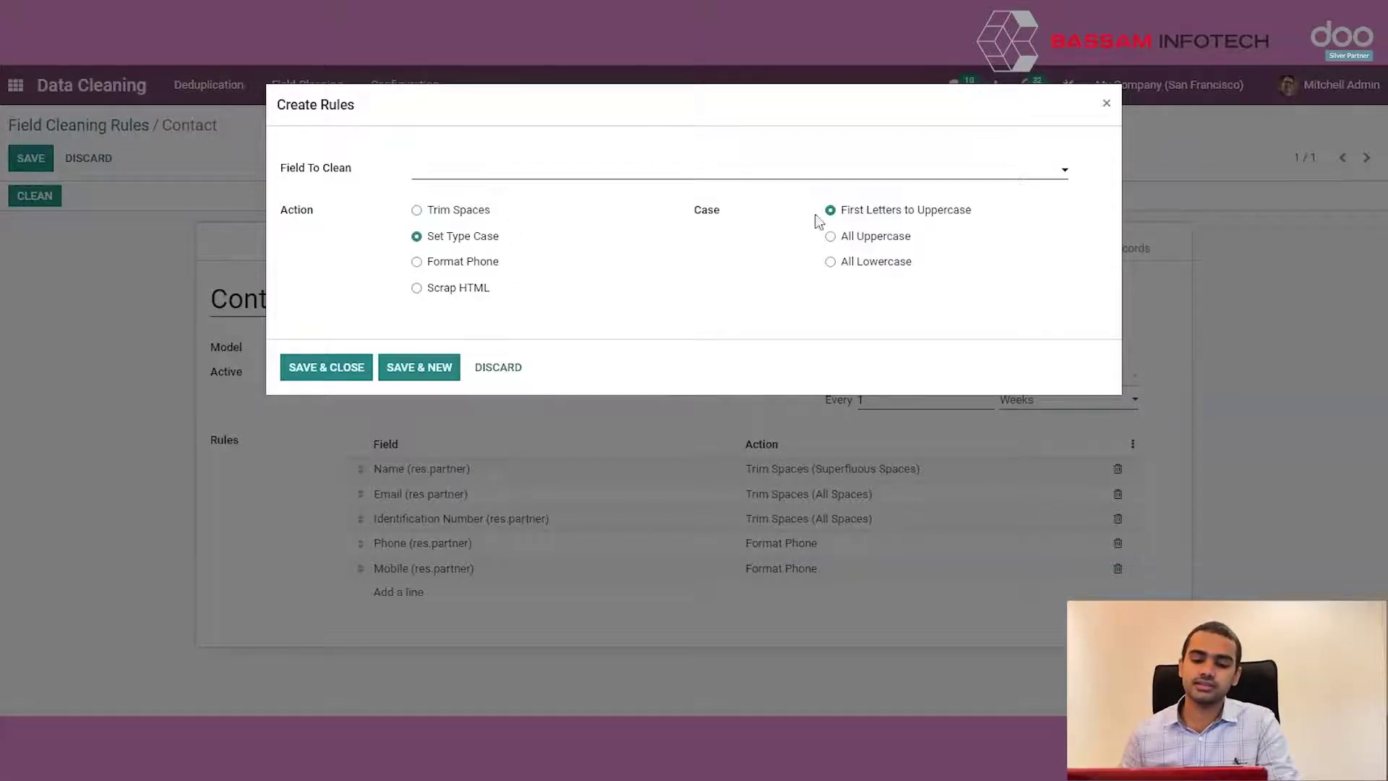
click(848, 241)
click(855, 264)
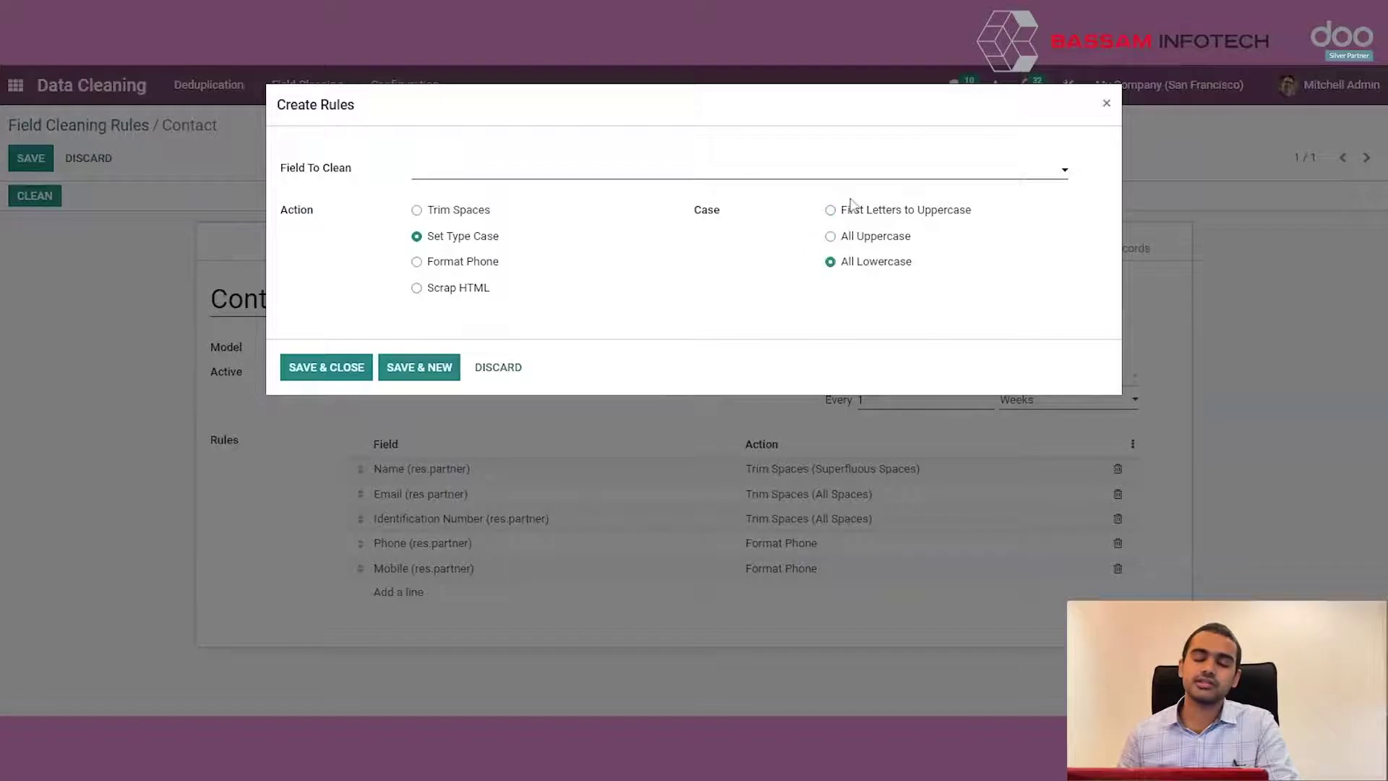
click(854, 213)
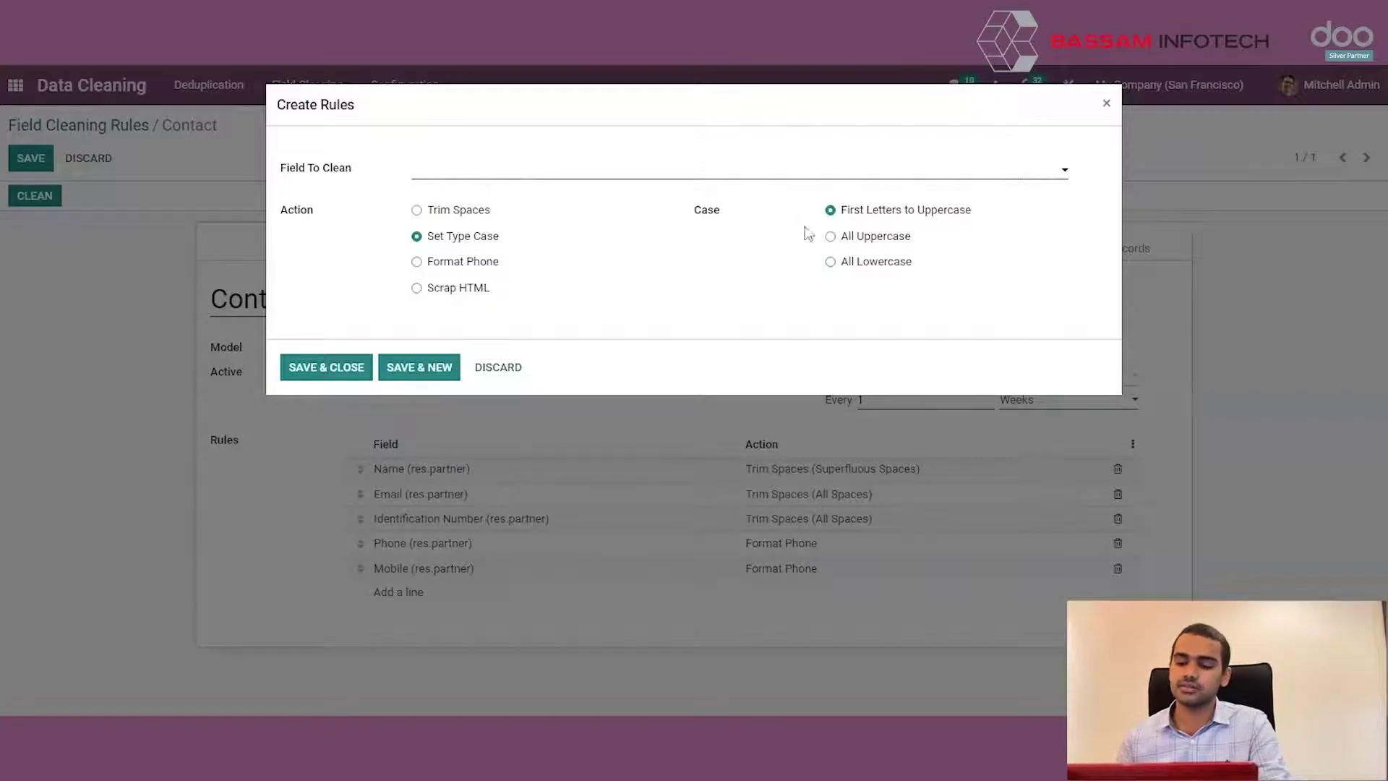
drag(843, 237, 917, 236)
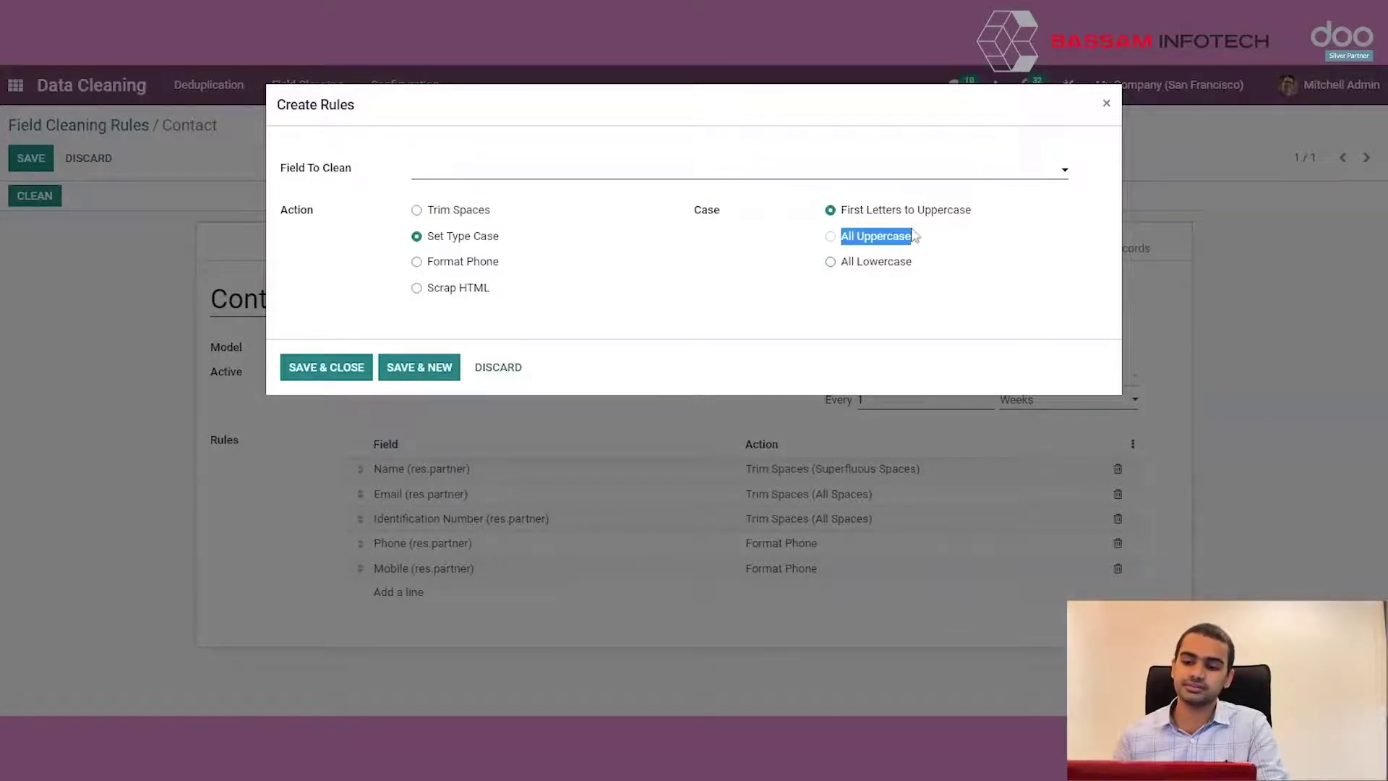
click(933, 242)
drag(920, 269, 843, 270)
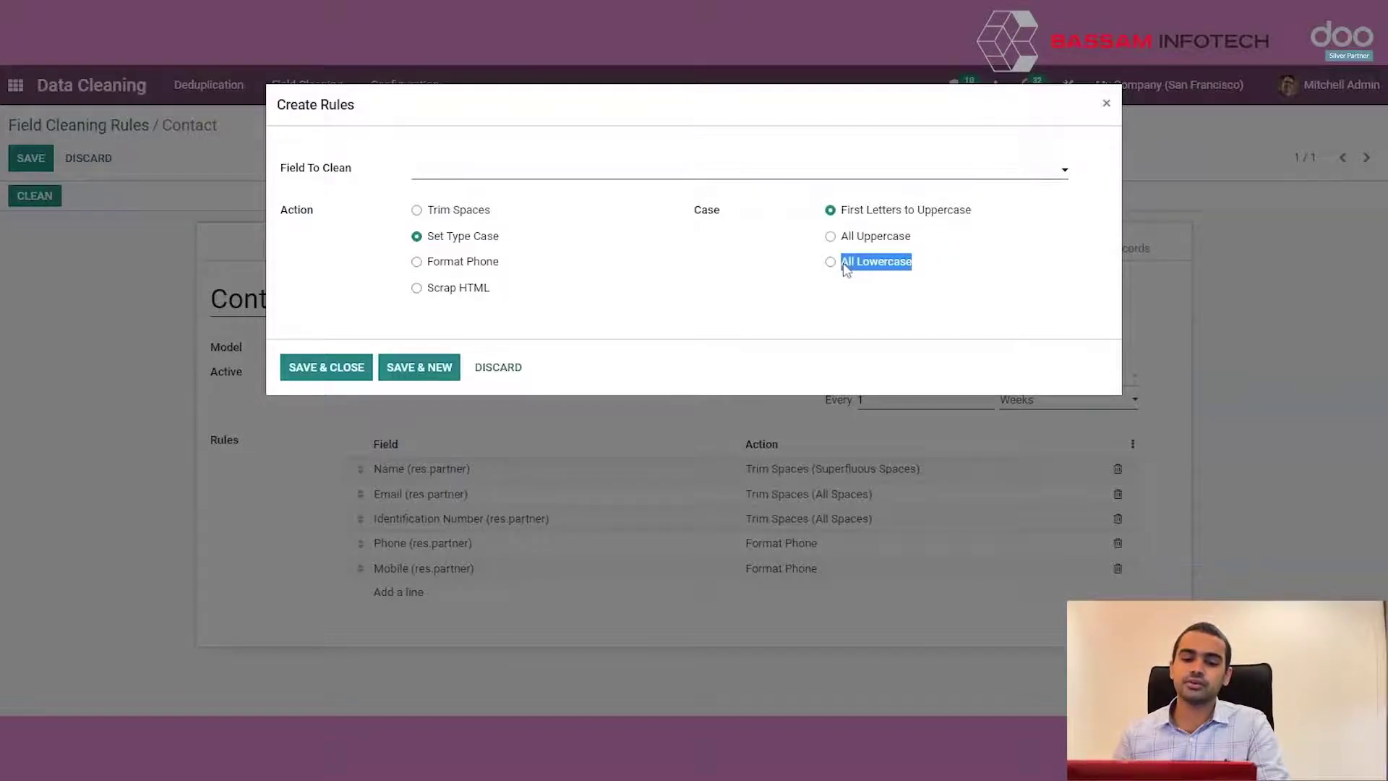
click(760, 279)
click(474, 265)
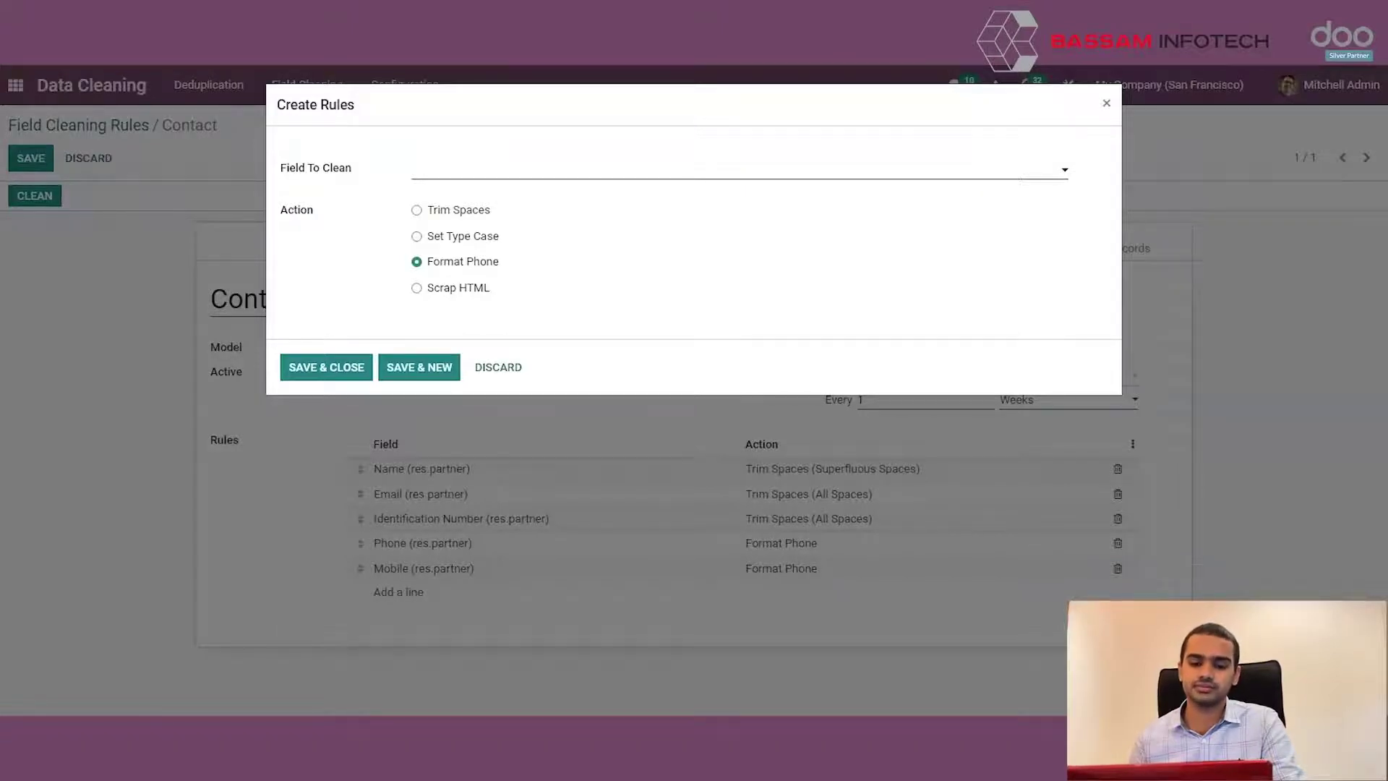
Step: Switch the action to Scrap HTML, then discard the new rule without adding it
click(479, 296)
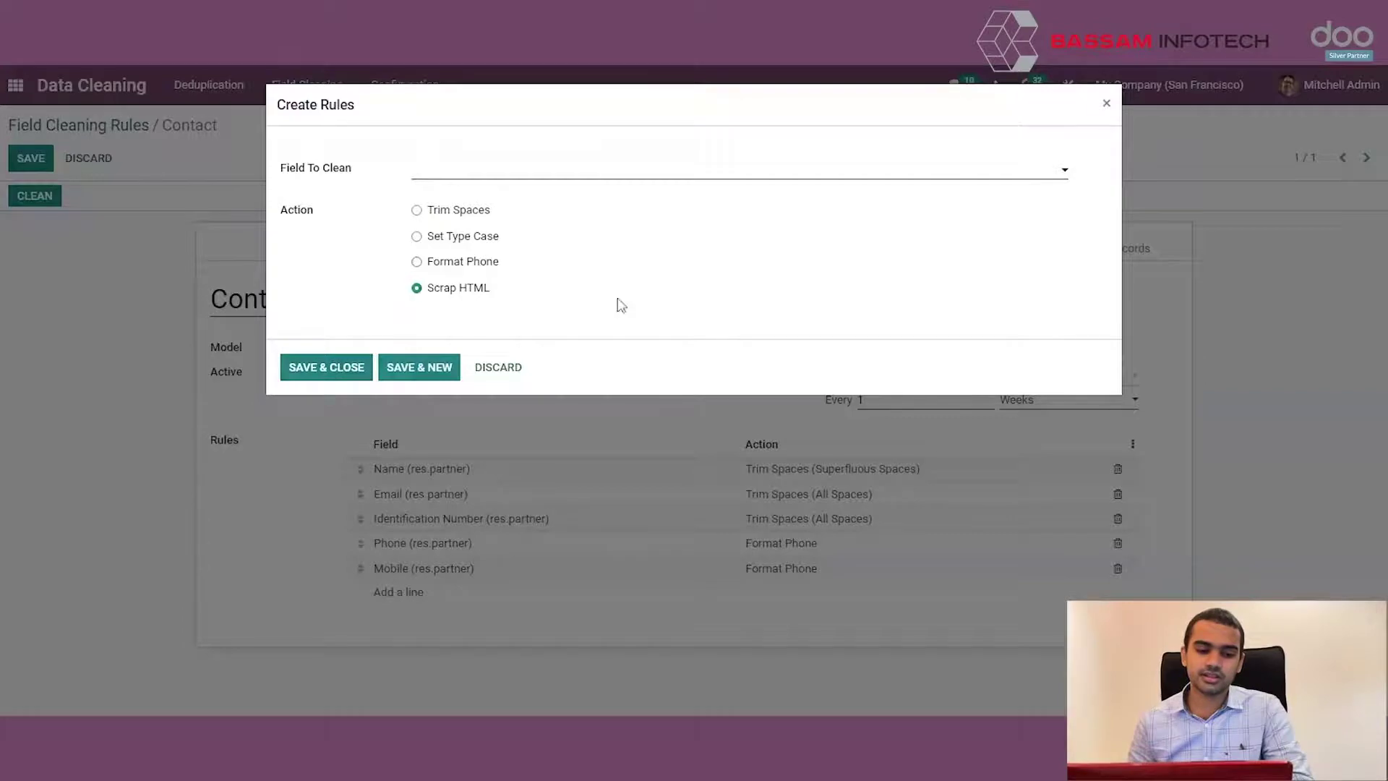
click(1106, 102)
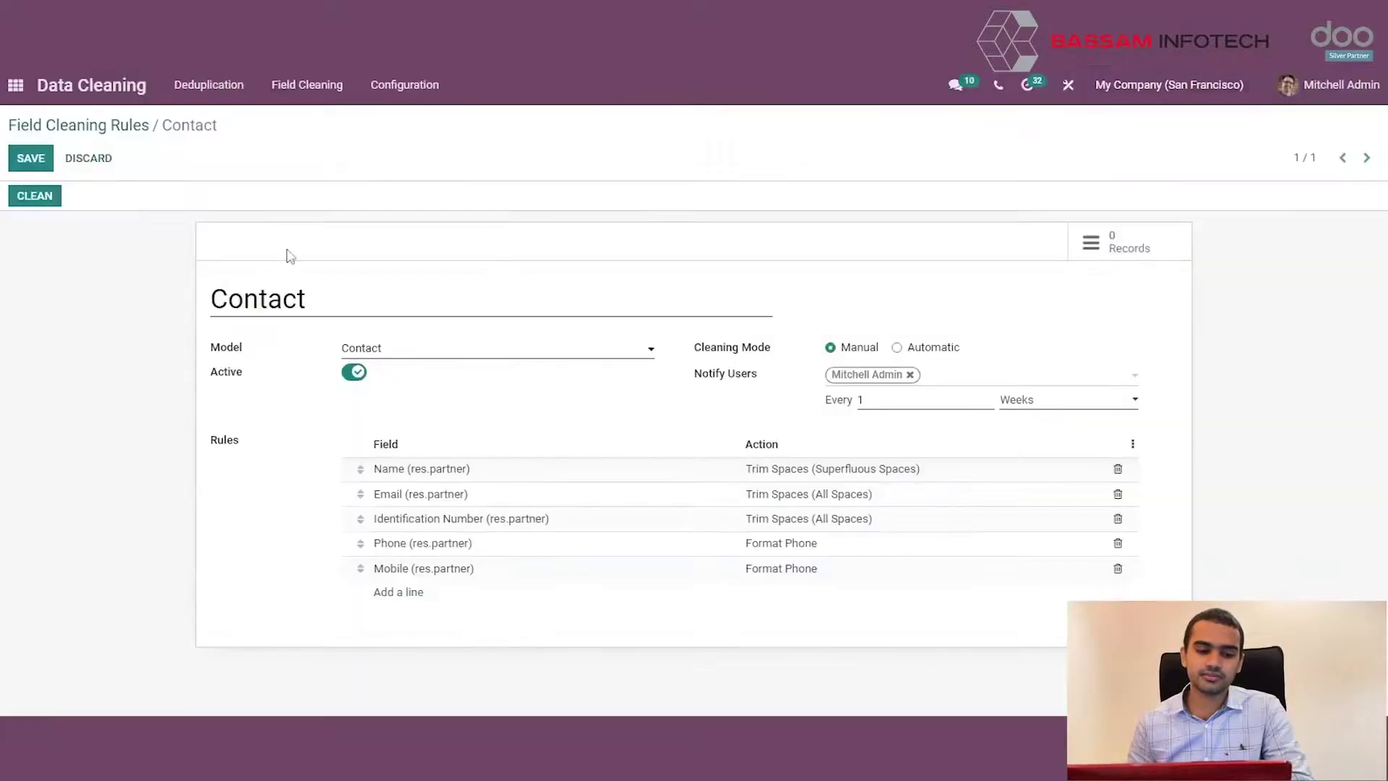
Step: Save and run the Contact rule, accept record 35's suggested phone, then view the Duplicates list
click(30, 158)
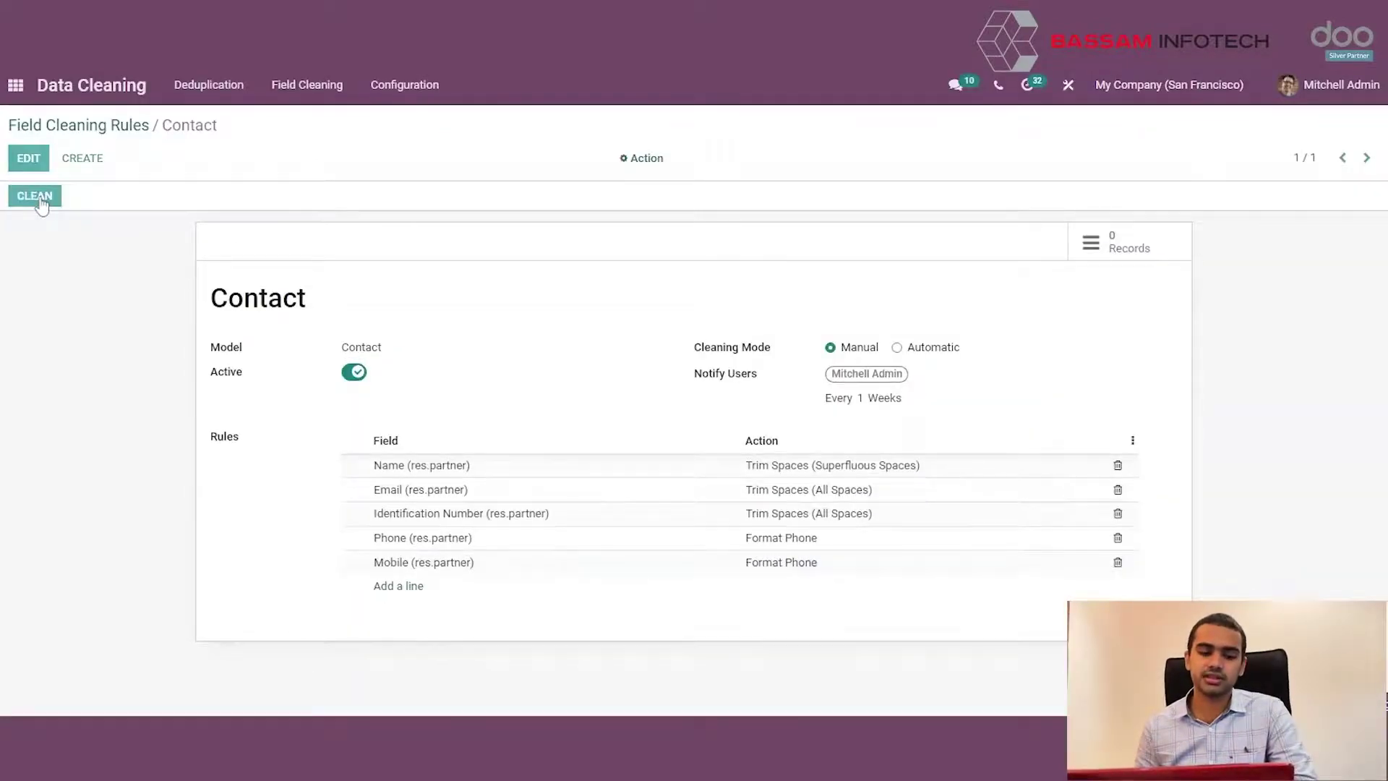
click(35, 196)
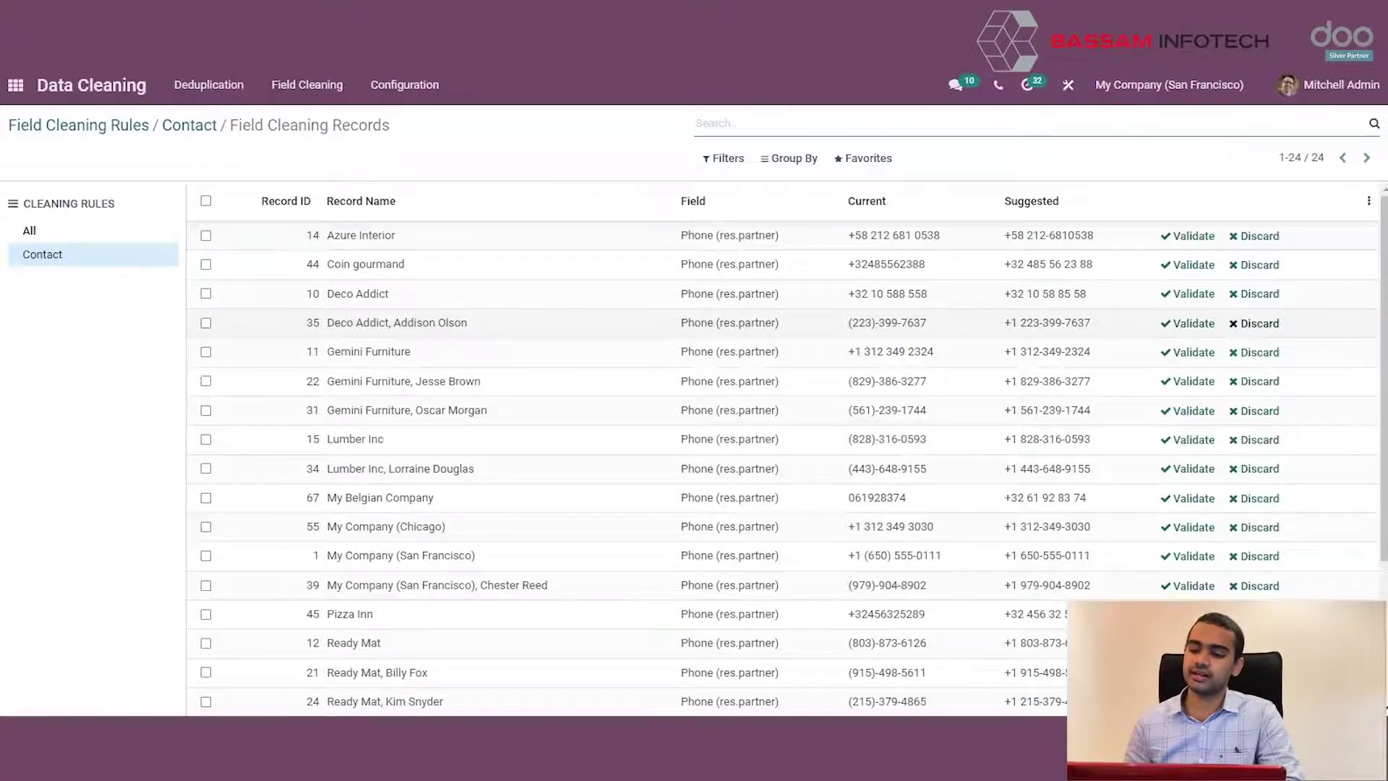
click(1194, 325)
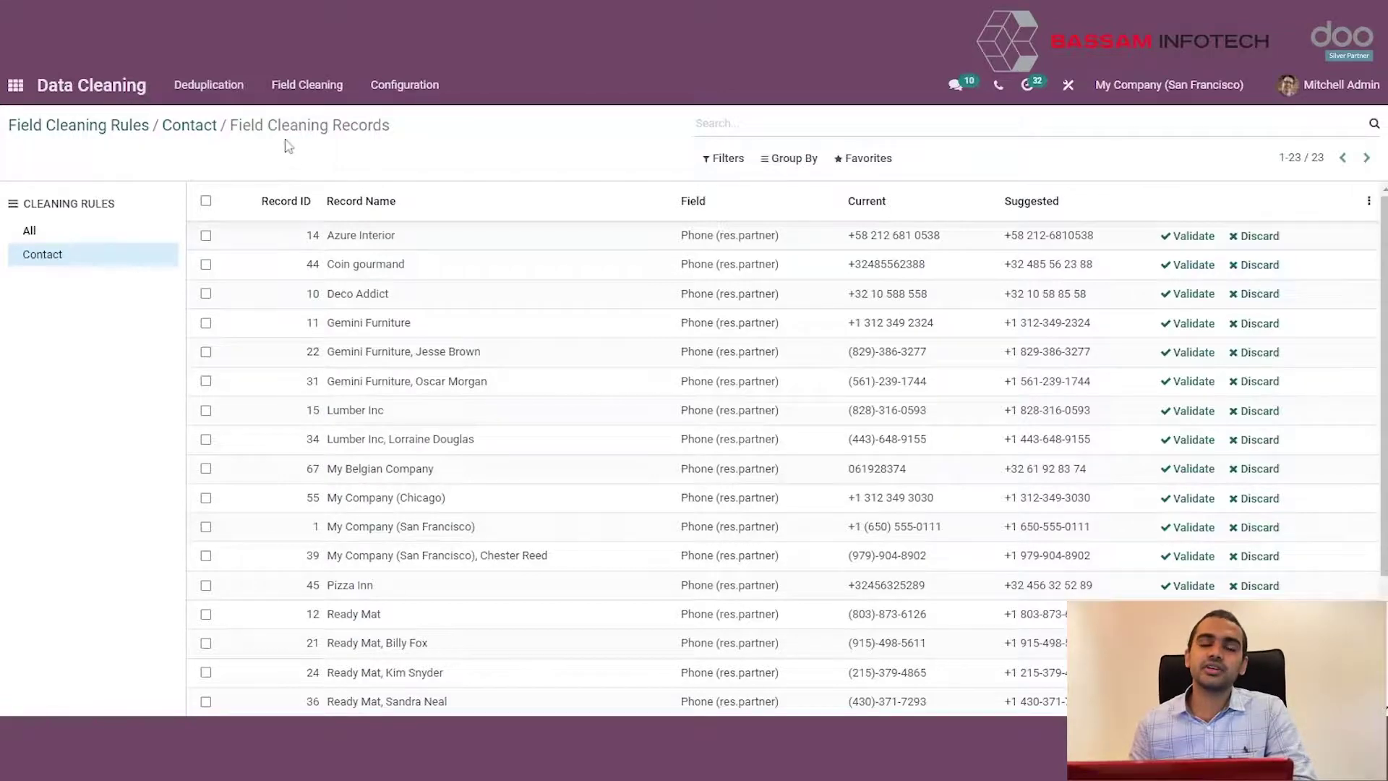
click(220, 102)
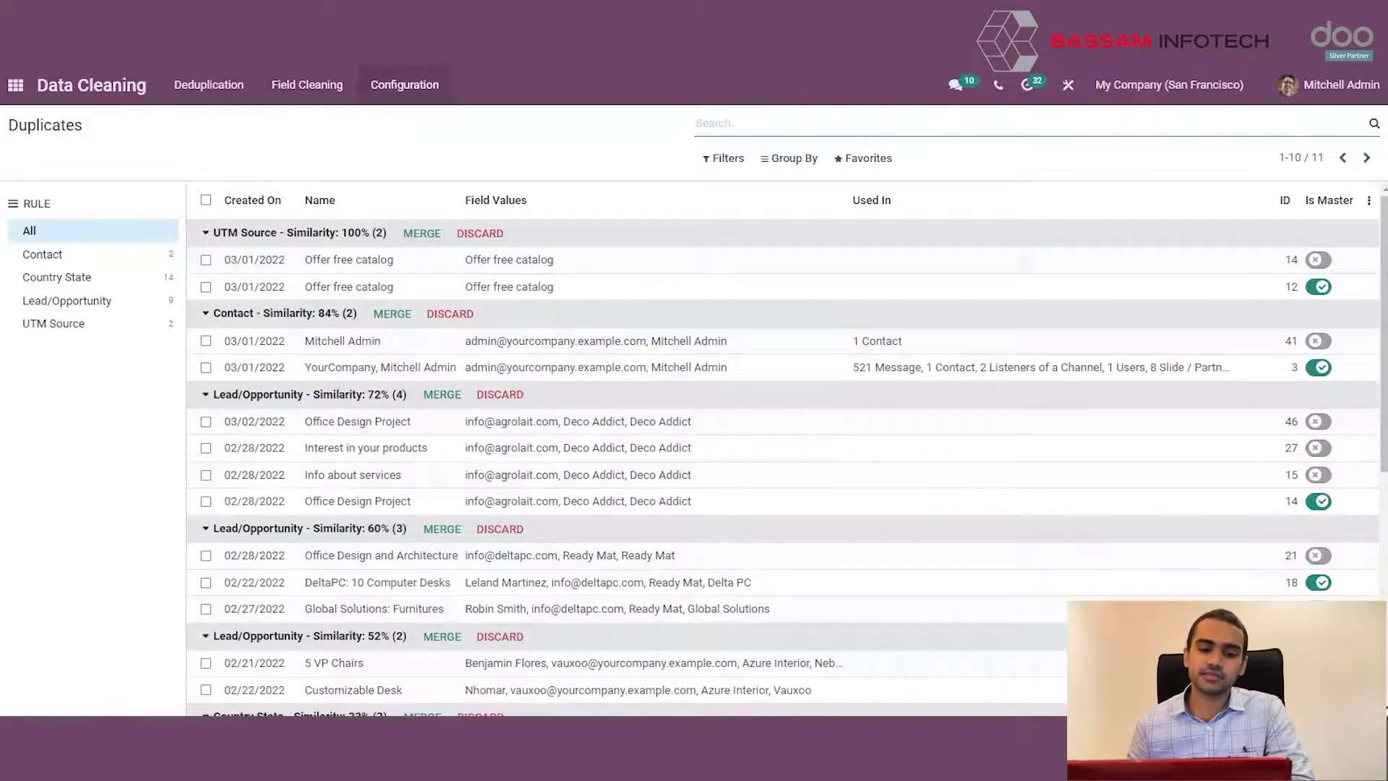
Step: Open the Deduplication Rules list, showing 11 rules from CRM Tag to UTM Source
click(399, 85)
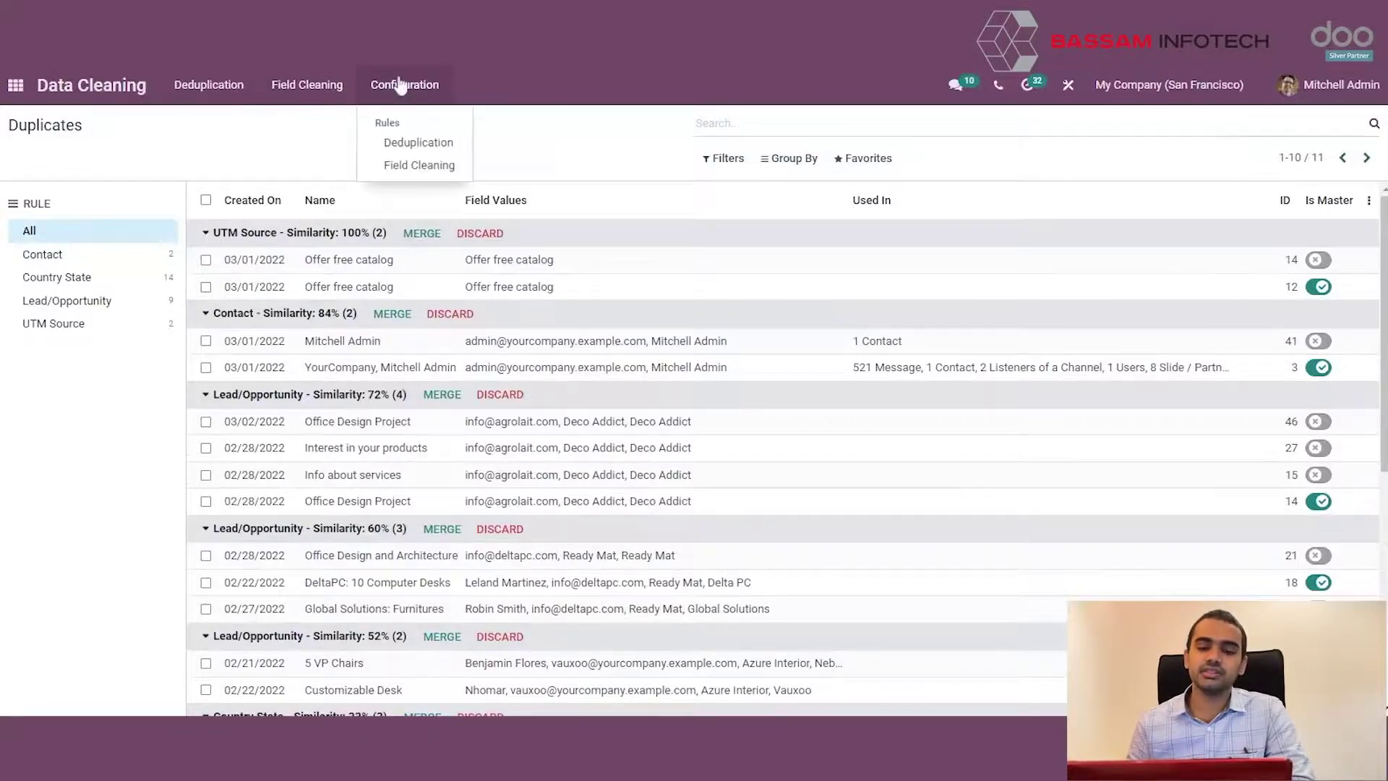
click(314, 126)
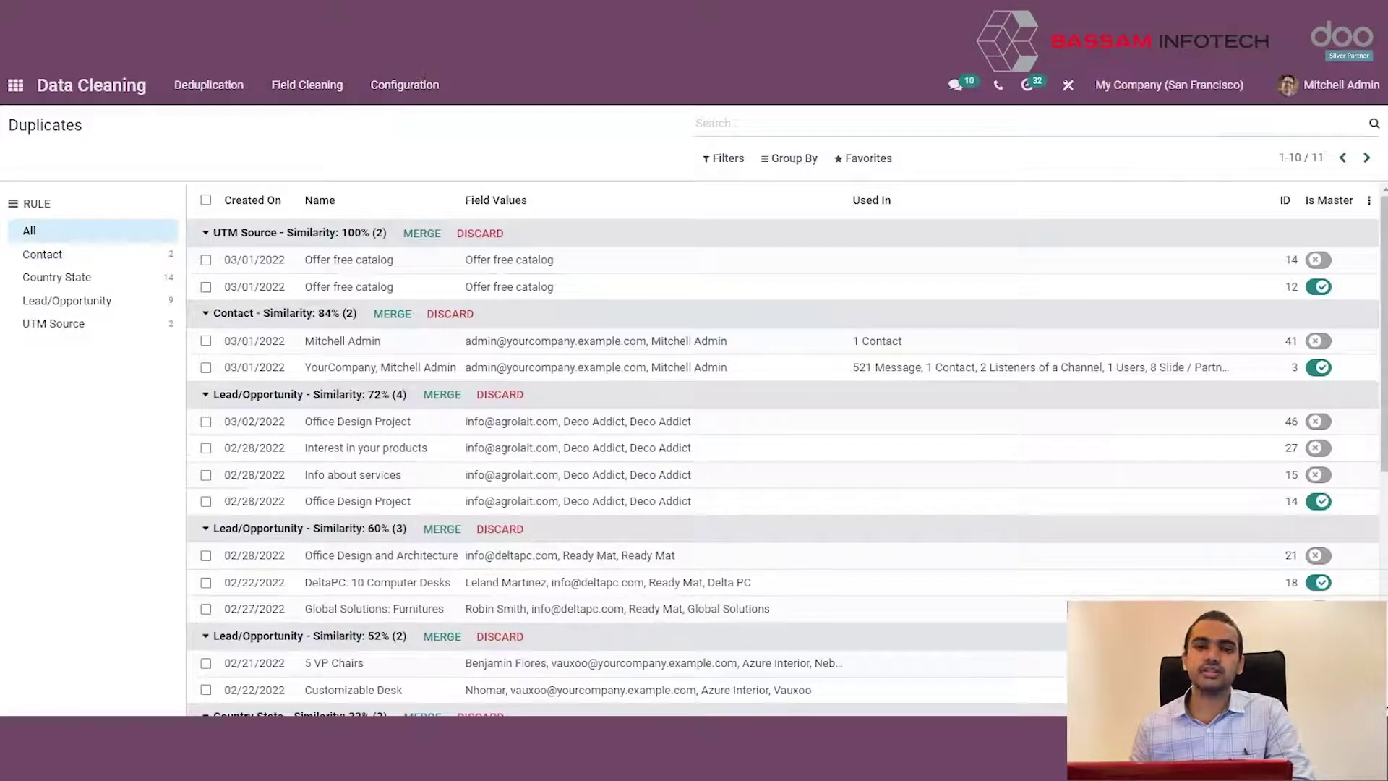
click(402, 92)
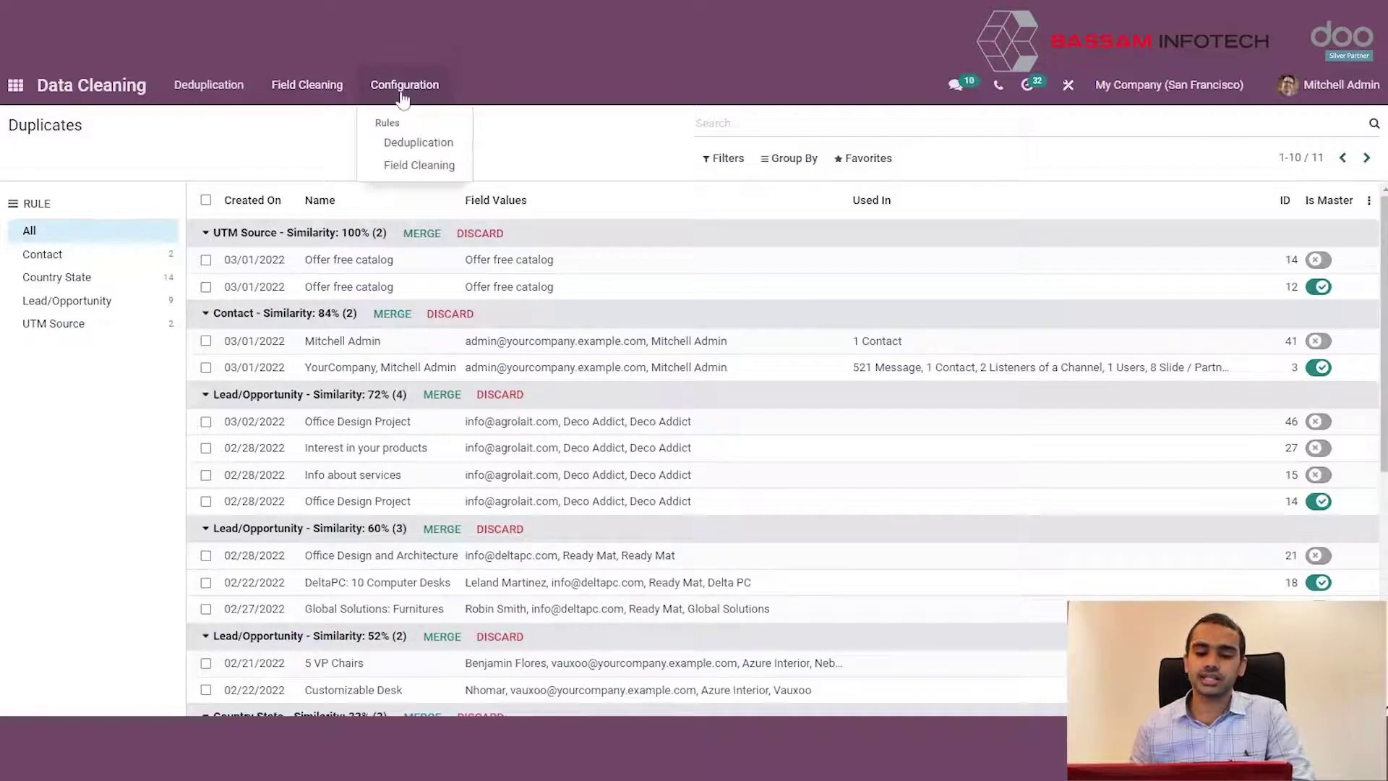
click(414, 149)
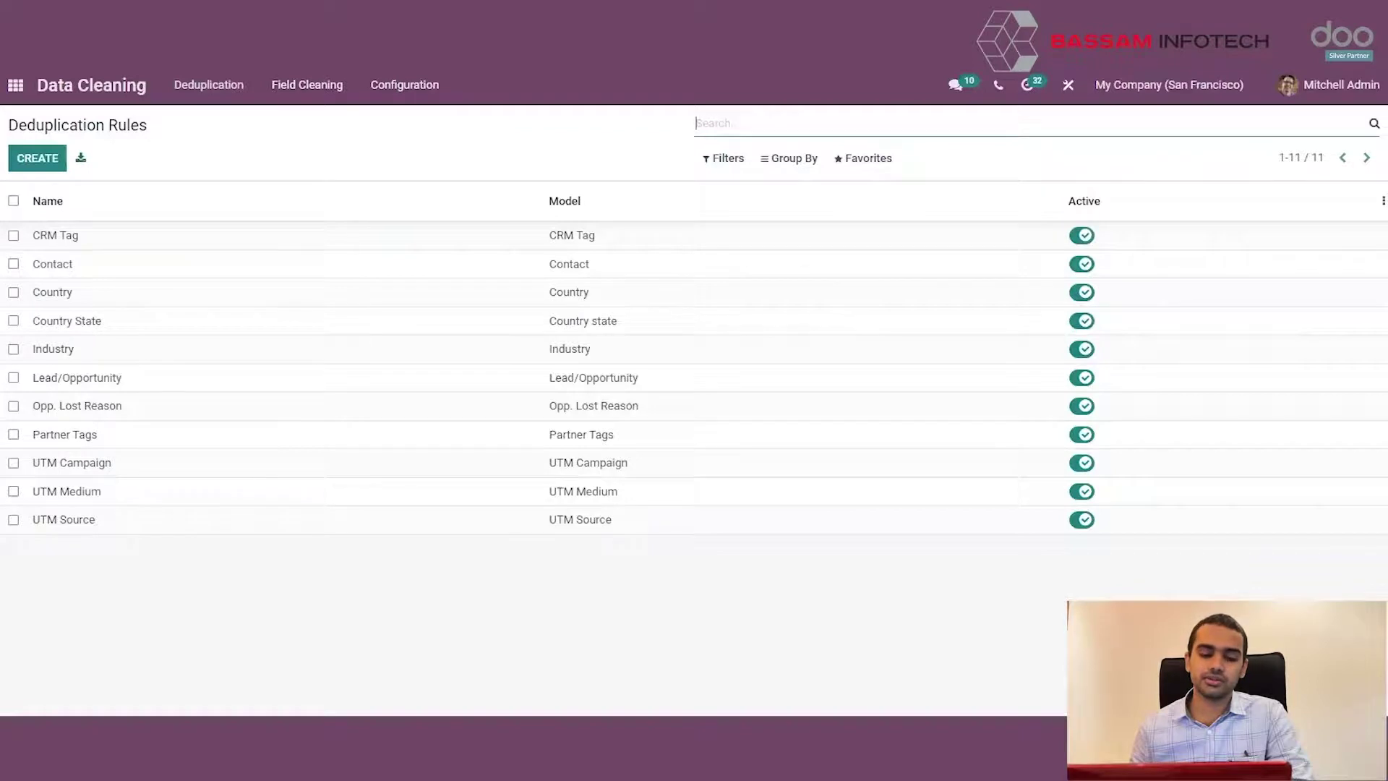
Step: Open the Contact deduplication rule matching on Email, Name, Reference and Identification Number in edit mode
click(253, 263)
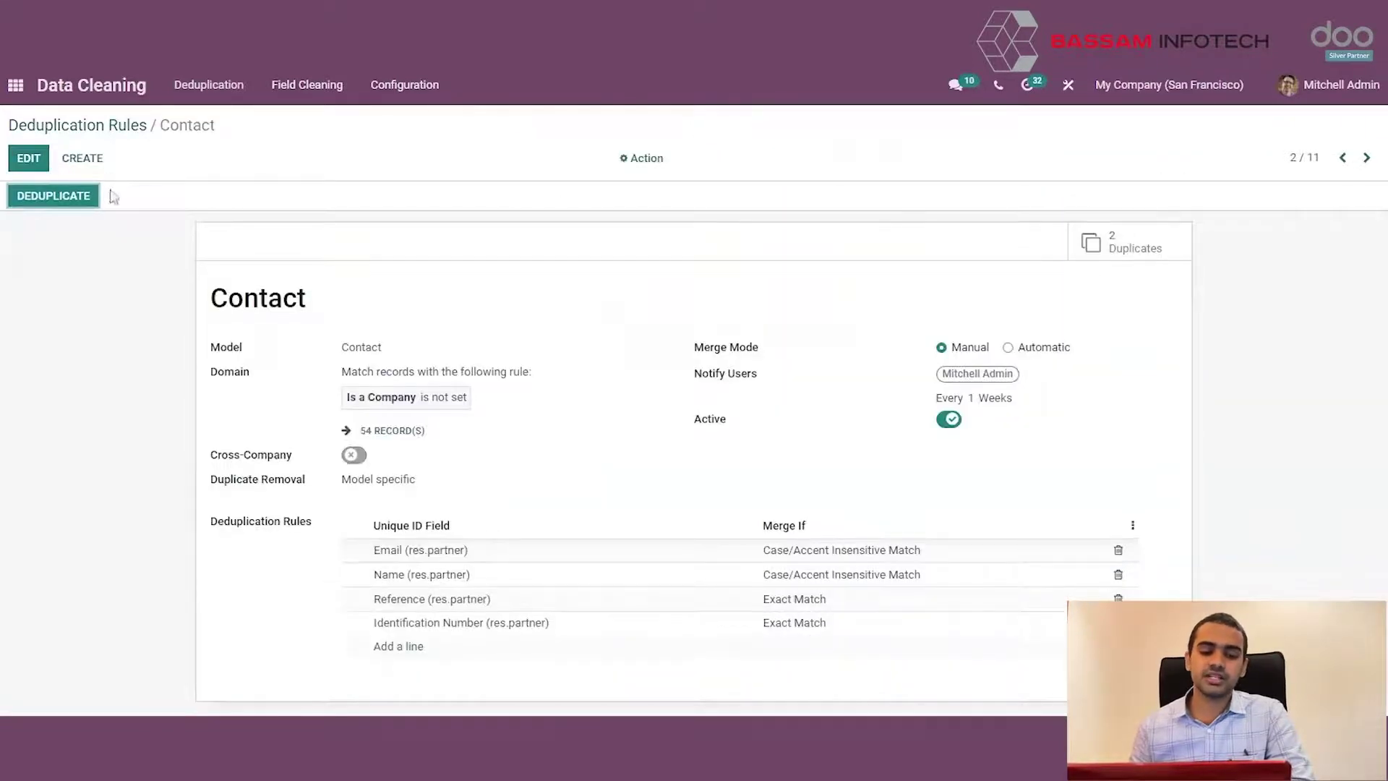
click(29, 158)
key(shift+Left)
key(shift+Left)
key(shift+Left)
key(shift+Left)
key(shift+Left)
key(shift+Left)
key(shift+Left)
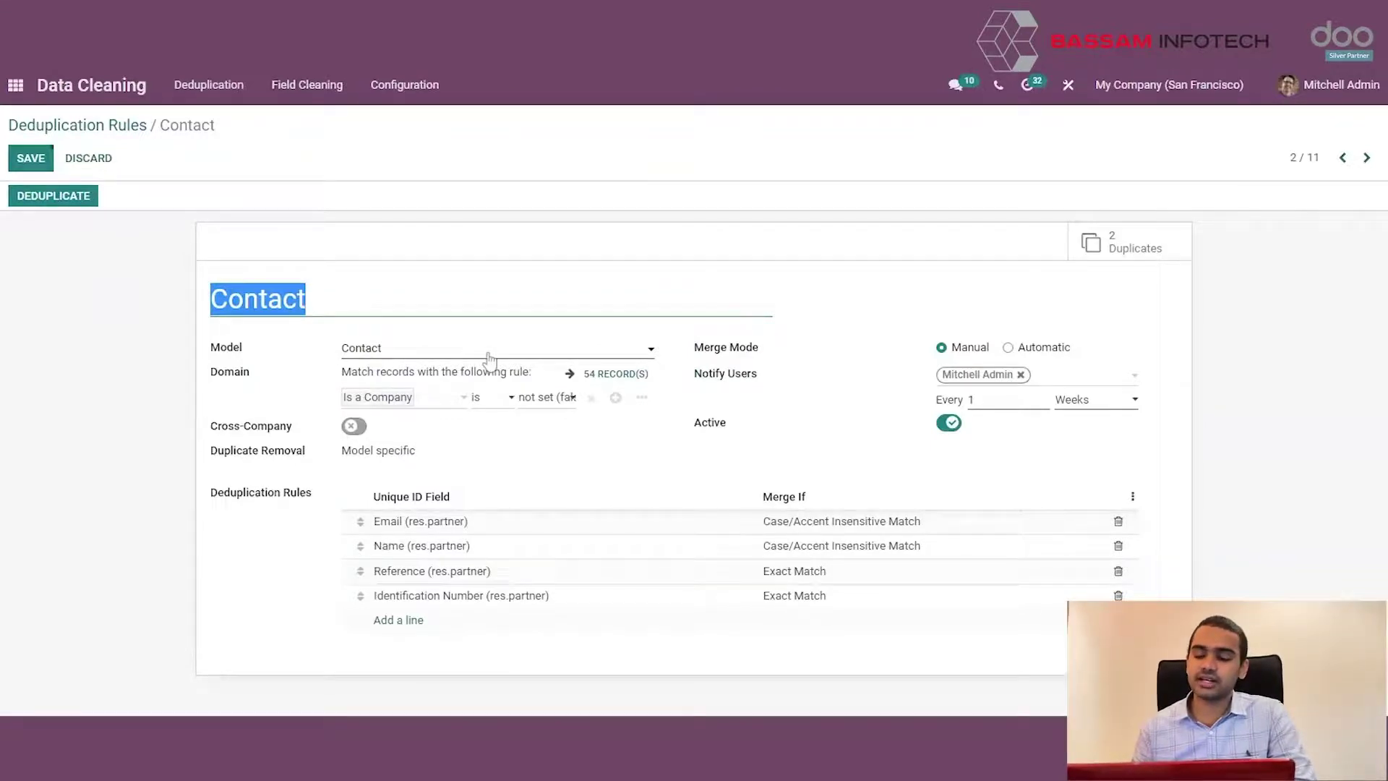
click(258, 350)
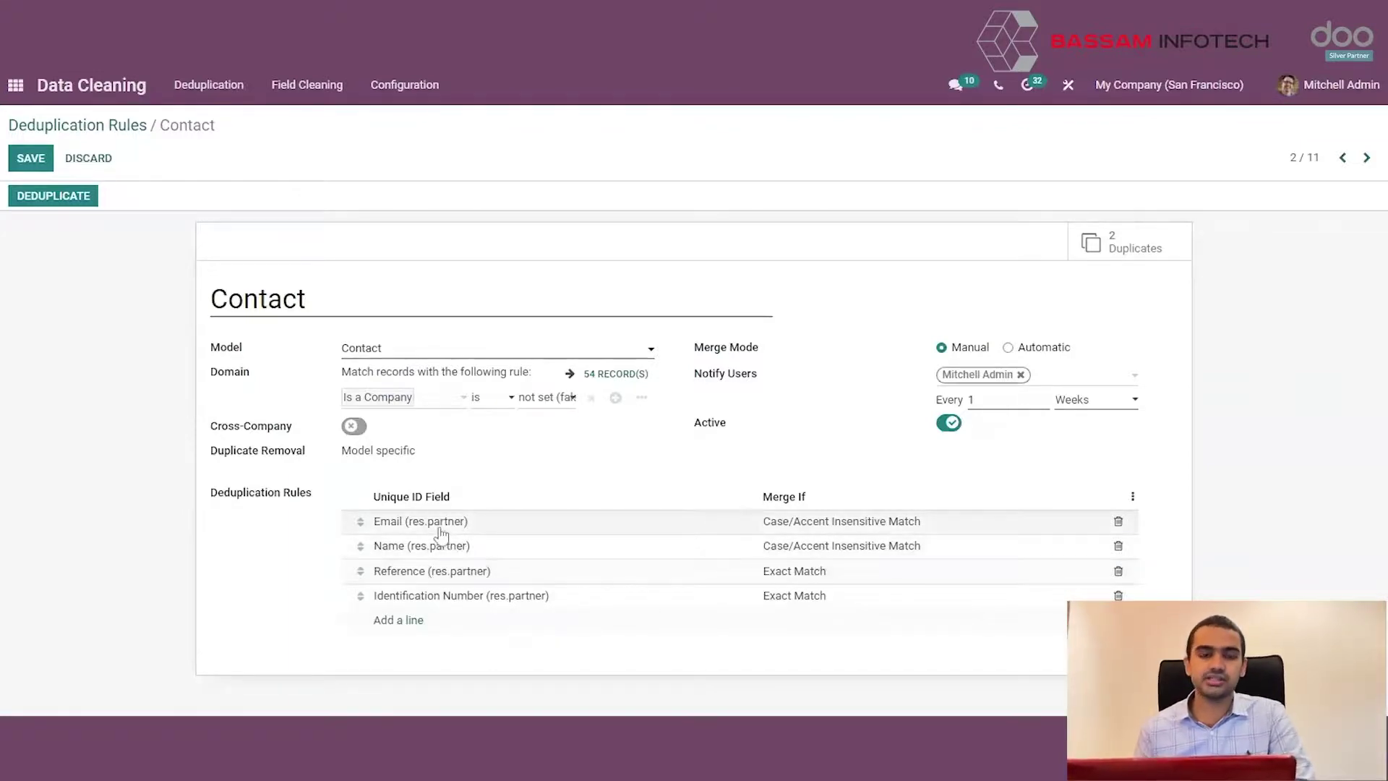
click(399, 621)
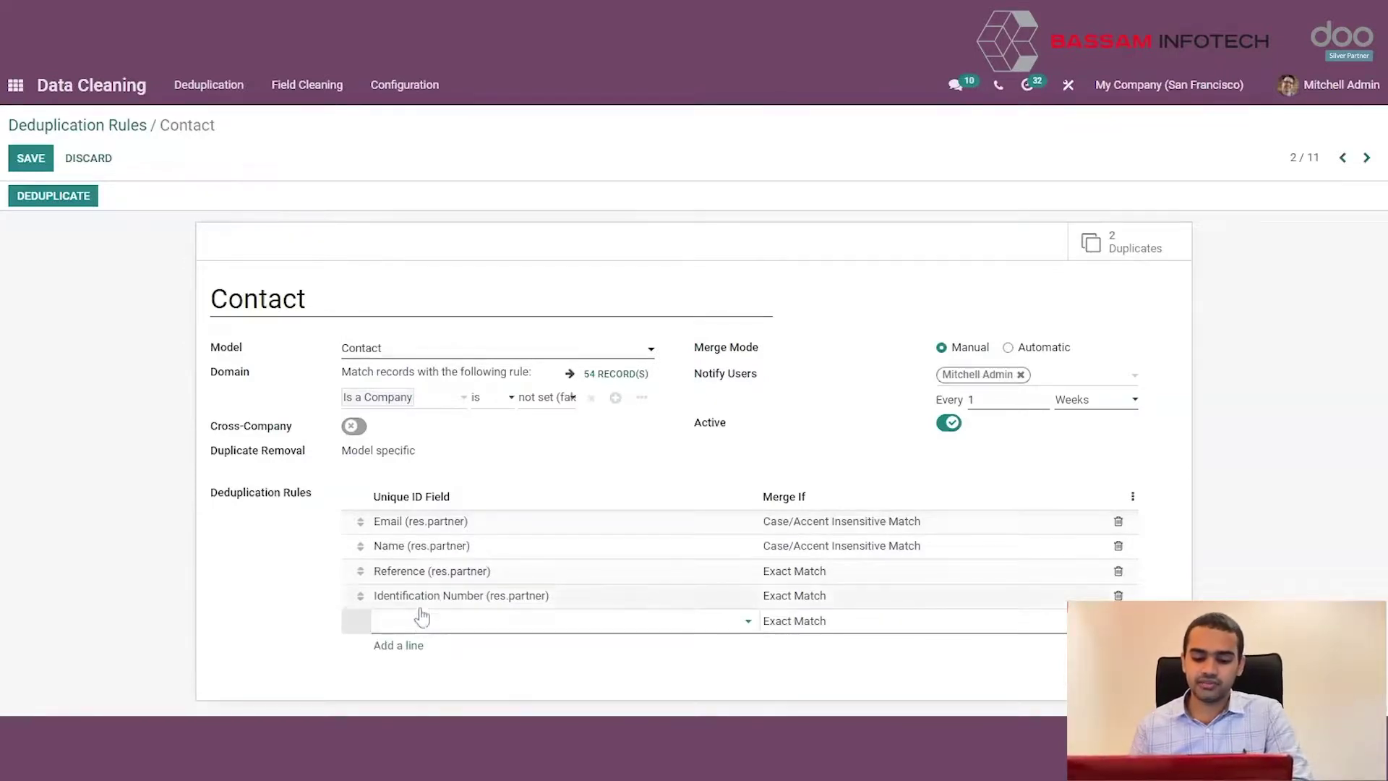
click(422, 620)
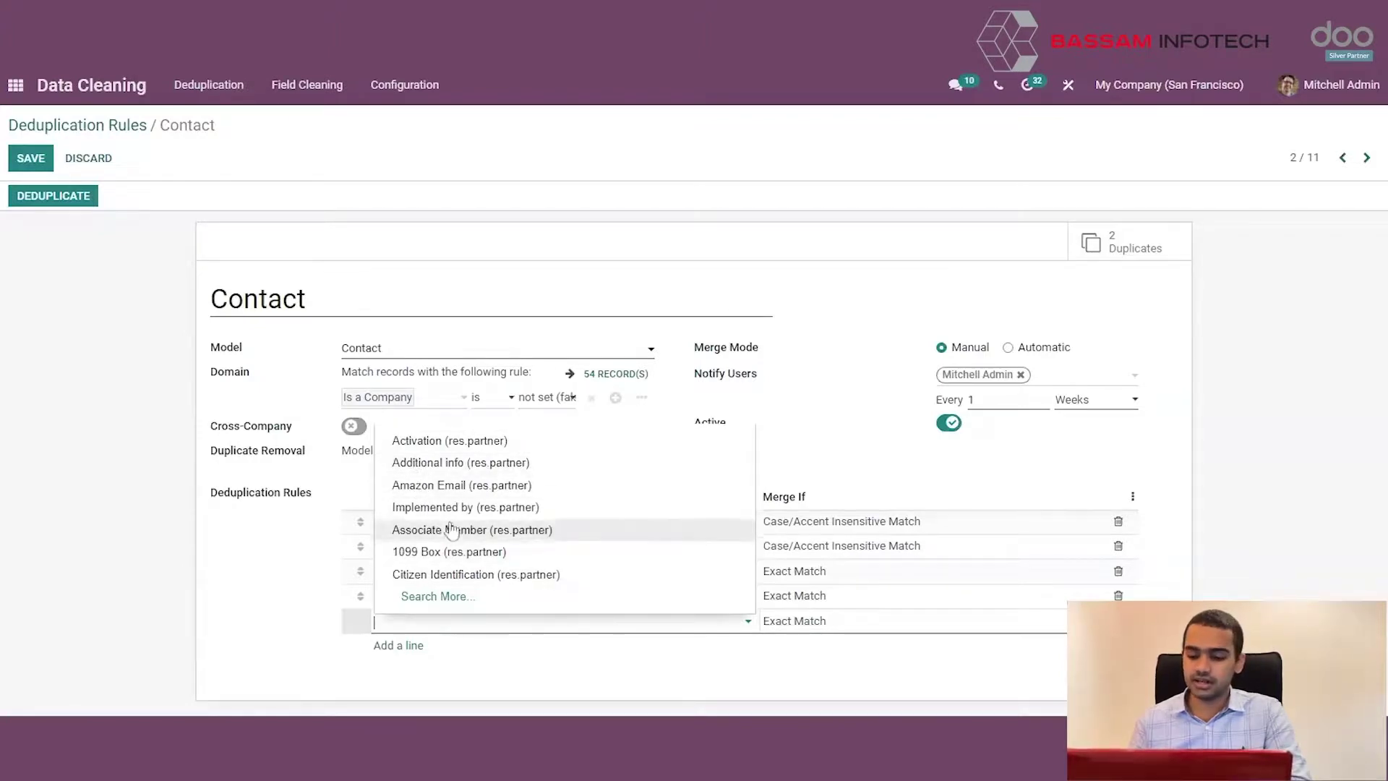
click(298, 558)
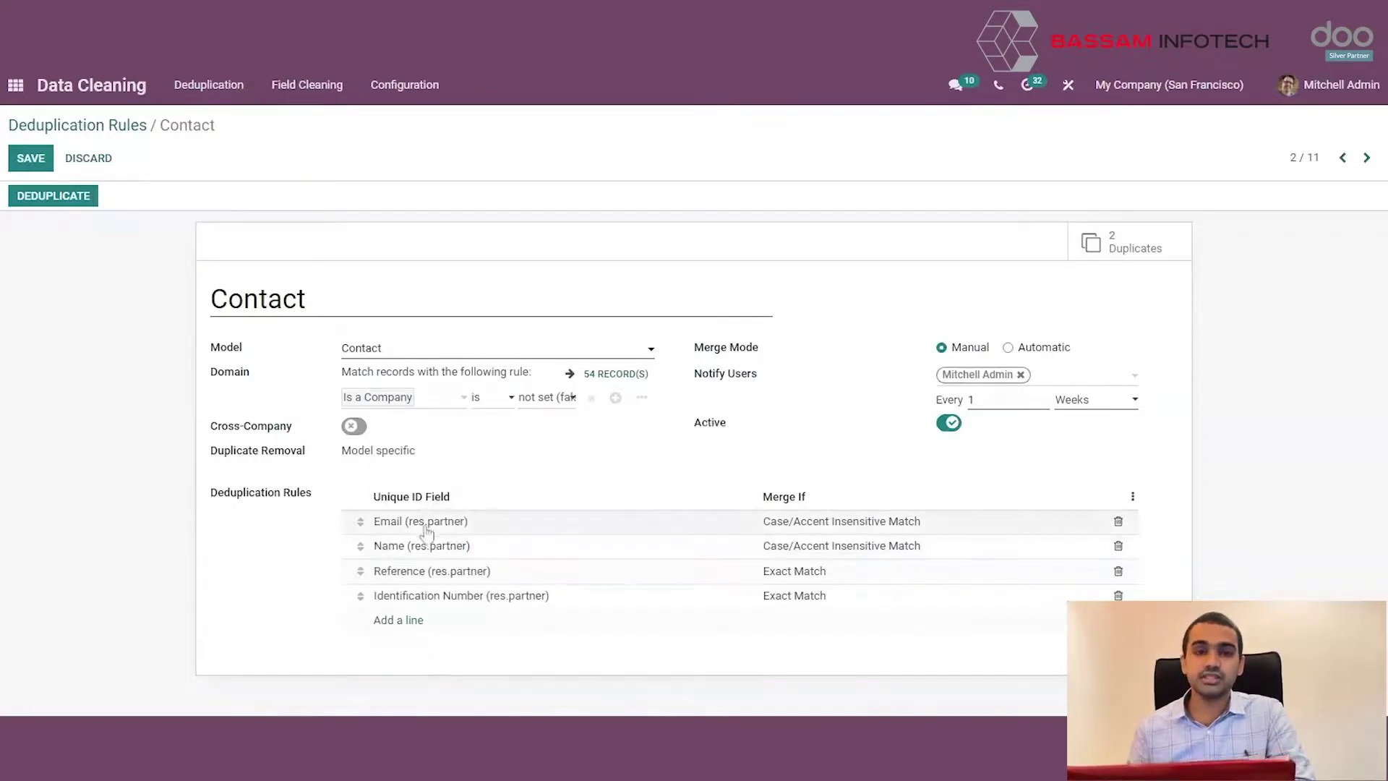
click(423, 547)
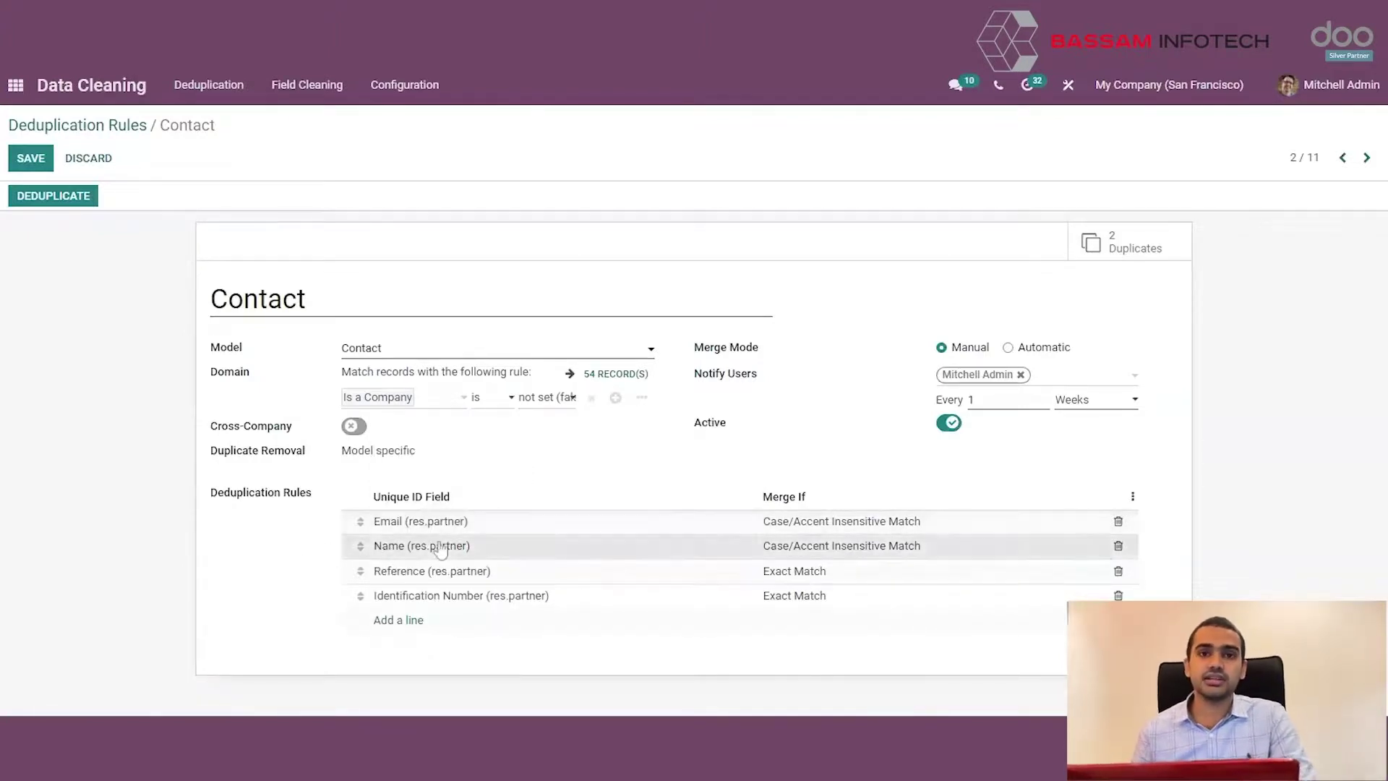
click(832, 561)
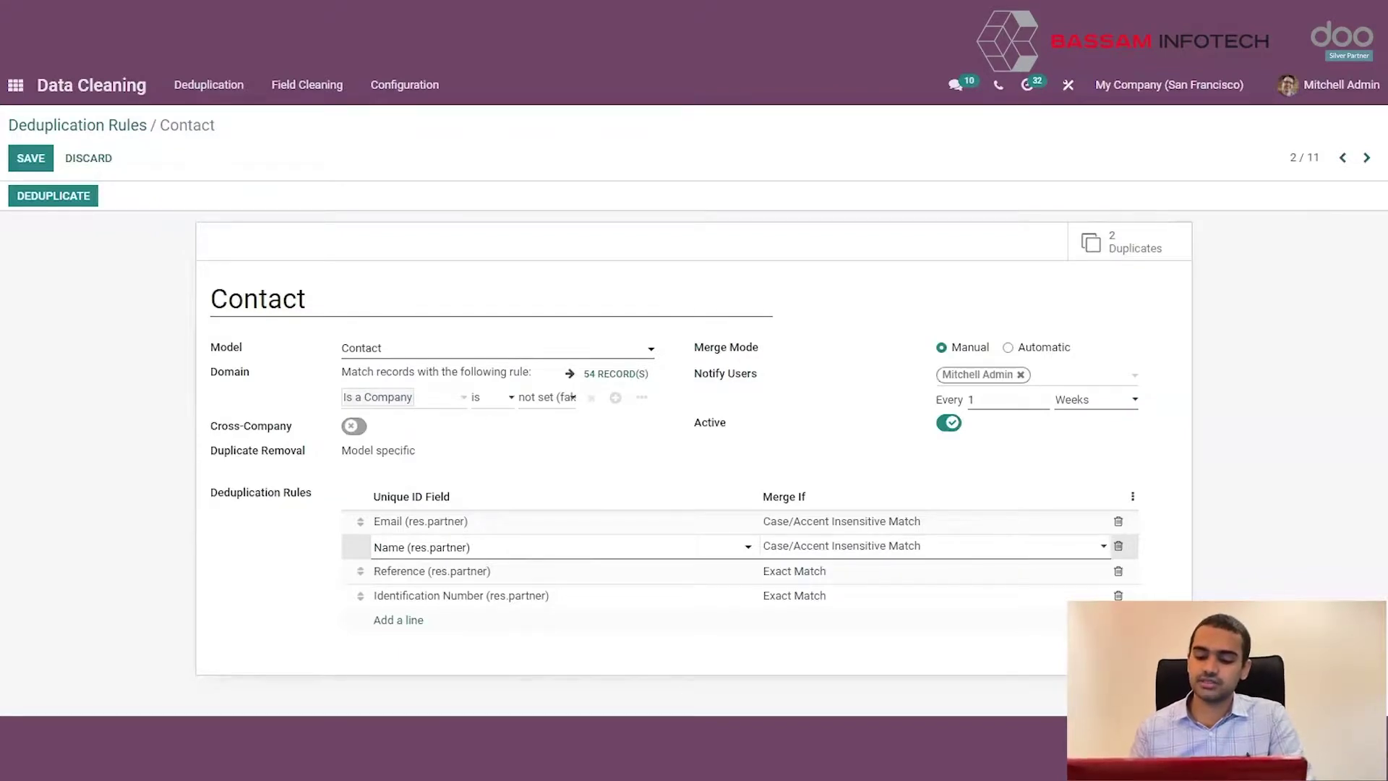
click(1258, 471)
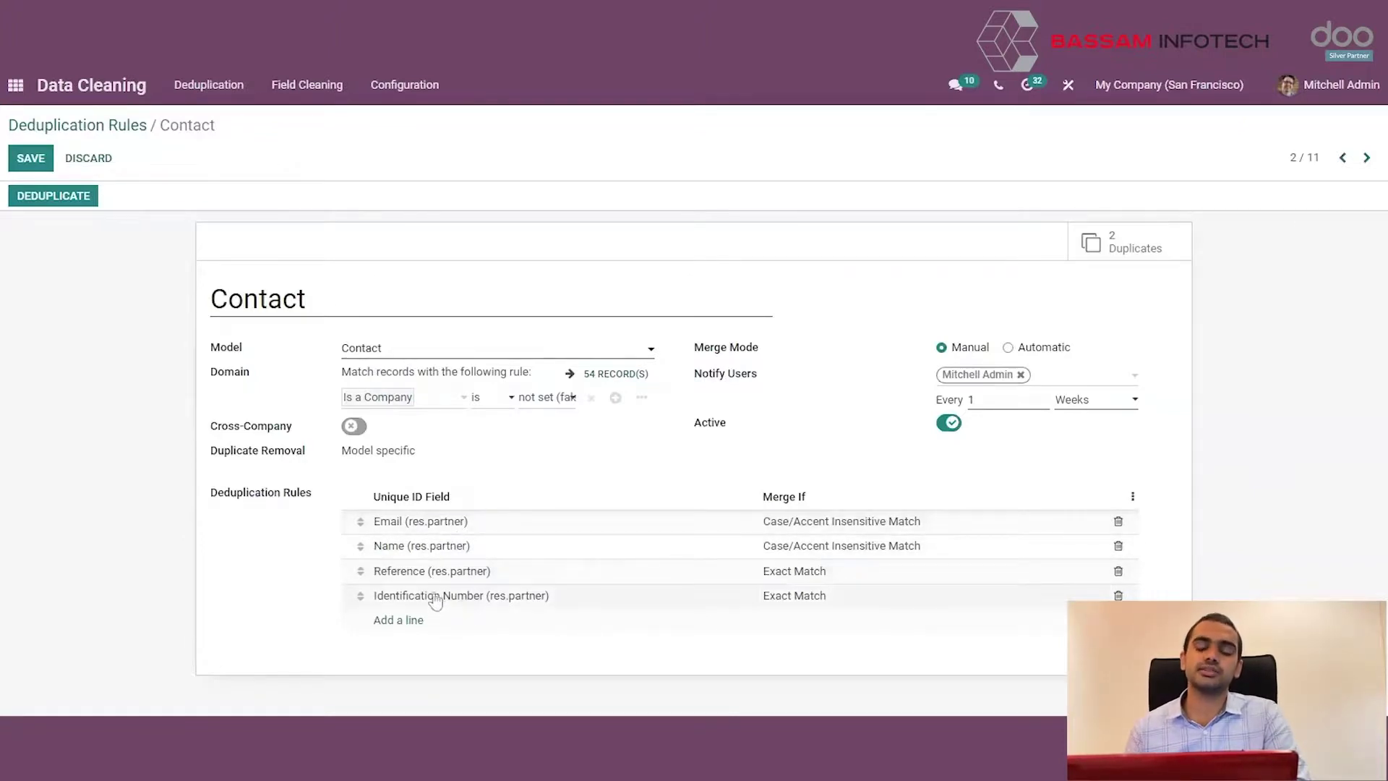
Step: Discard the rule edits, rerun Contact deduplication, and view the 84% duplicate pair with record 3 as master
click(92, 158)
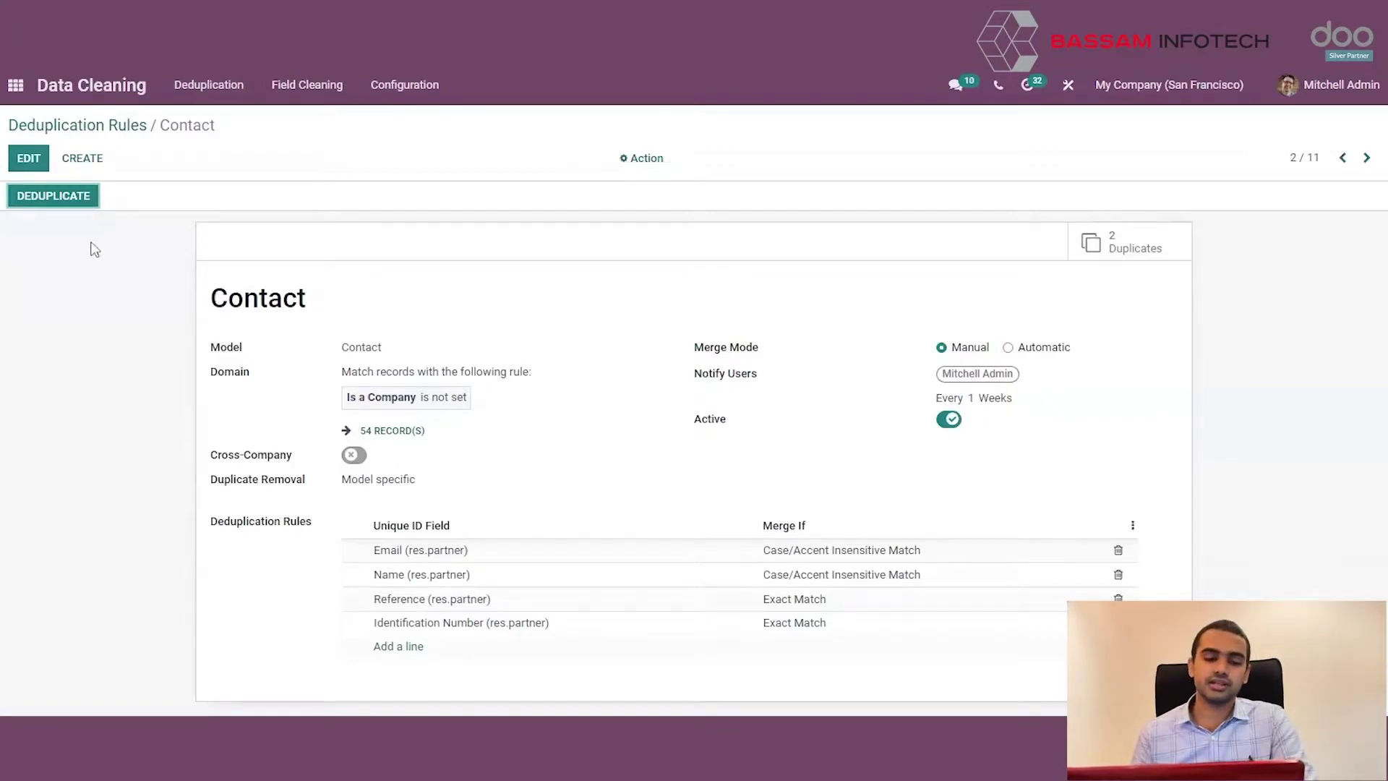
click(64, 206)
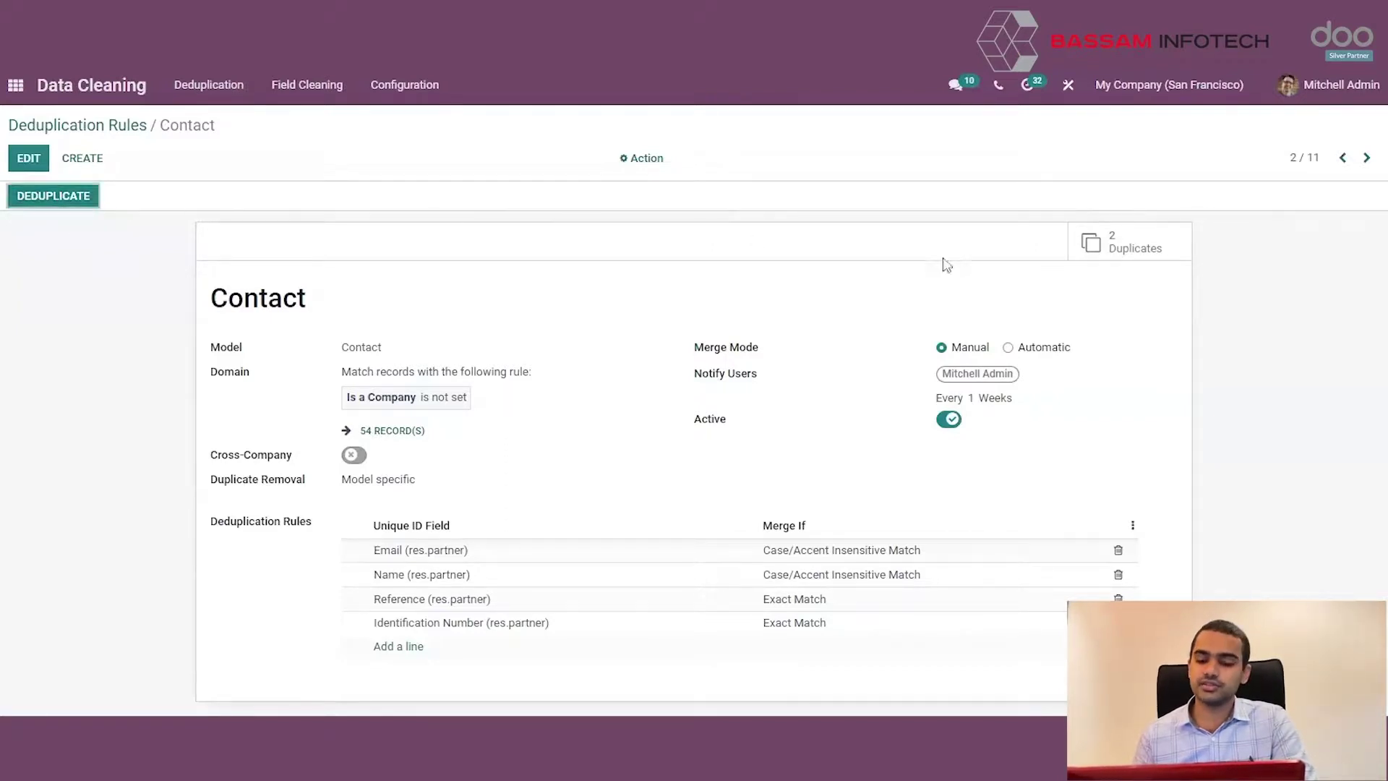
click(1083, 259)
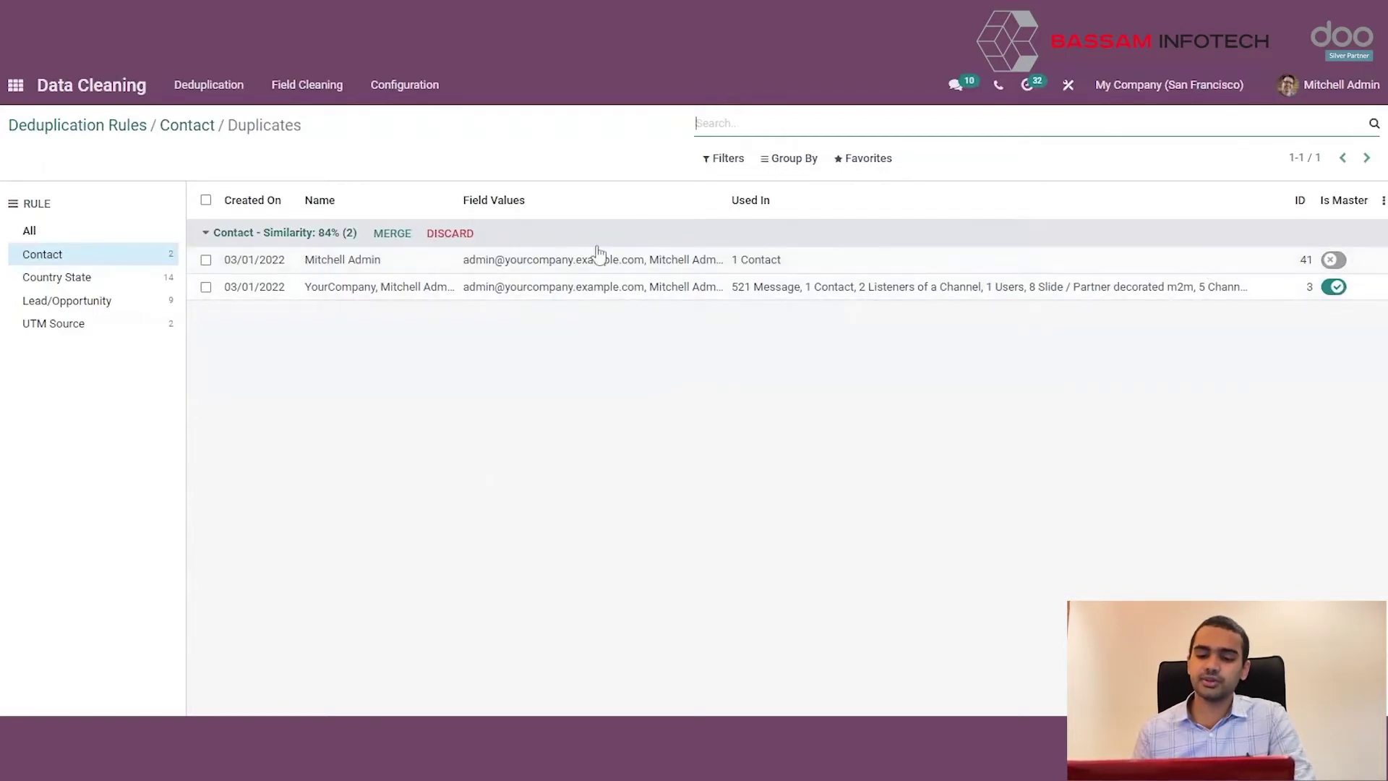
click(393, 234)
click(438, 200)
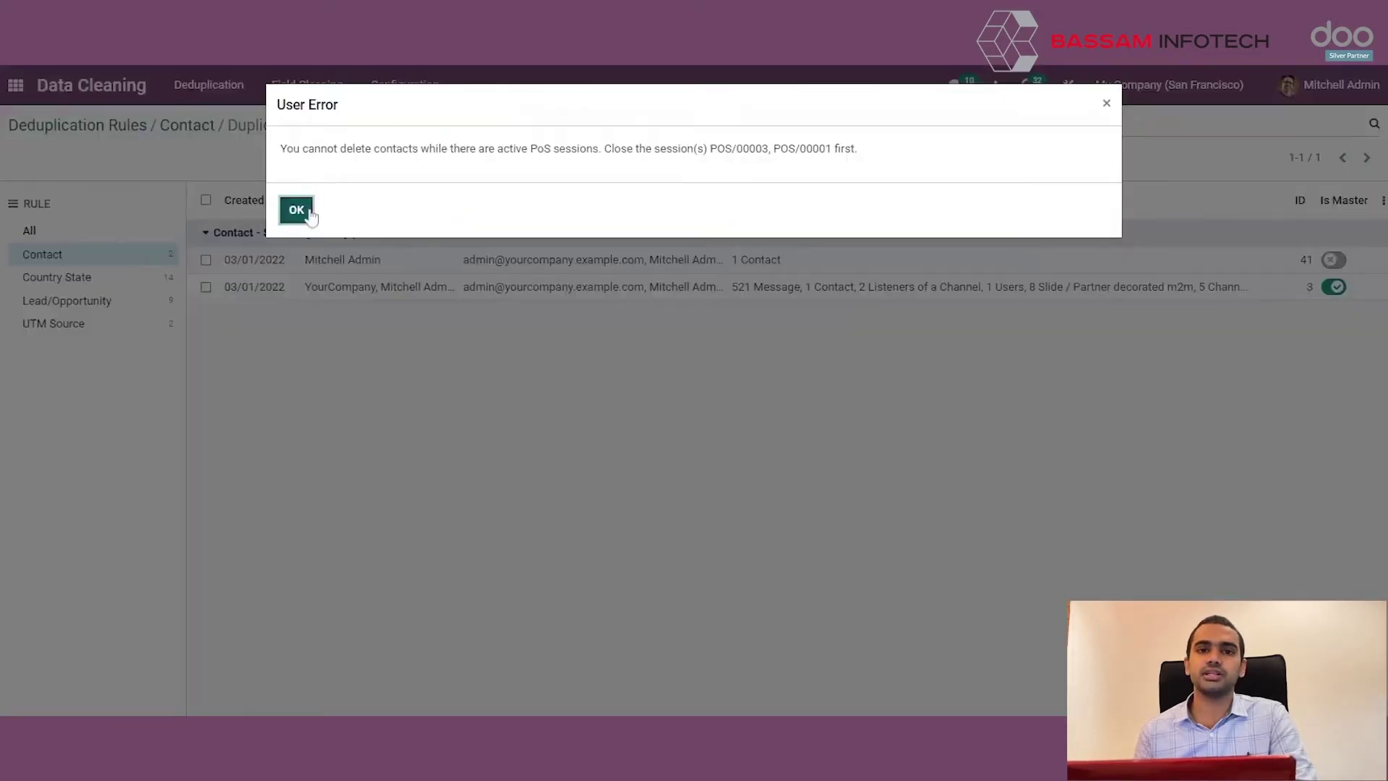
click(300, 211)
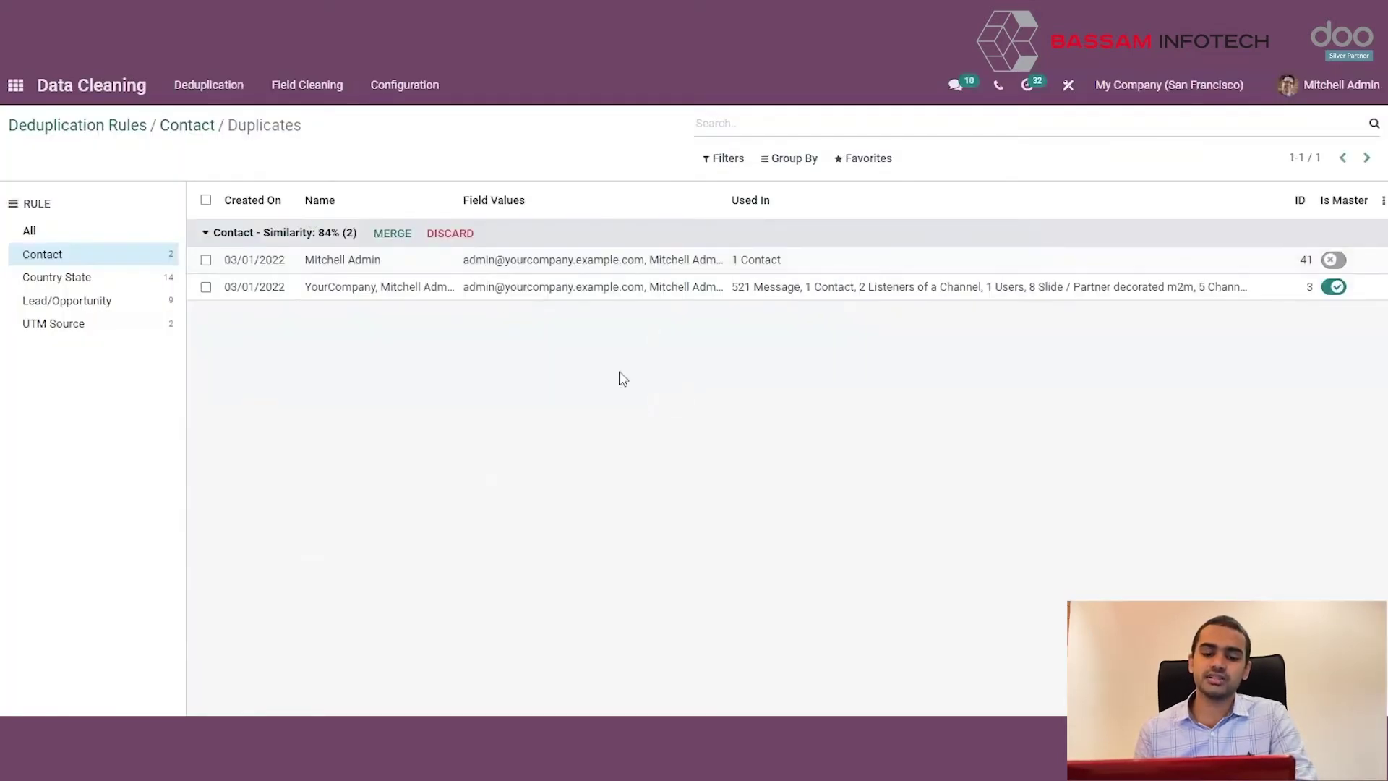